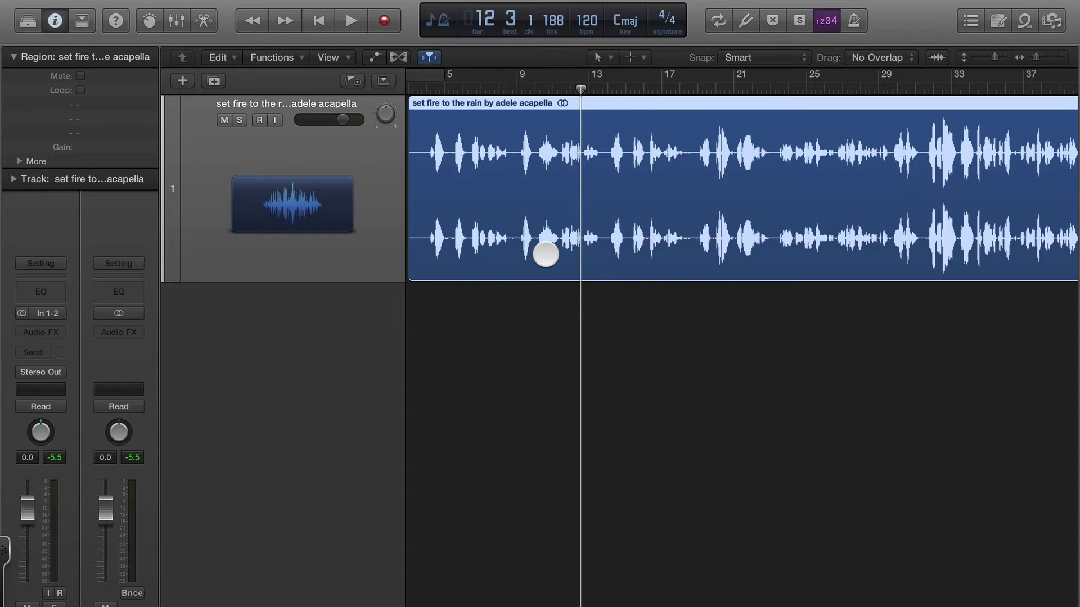
- Play the acapella region from just after bar 3 to hear the original vocal, and stop playback around bar 8
scroll(615, 314, "up", 5)
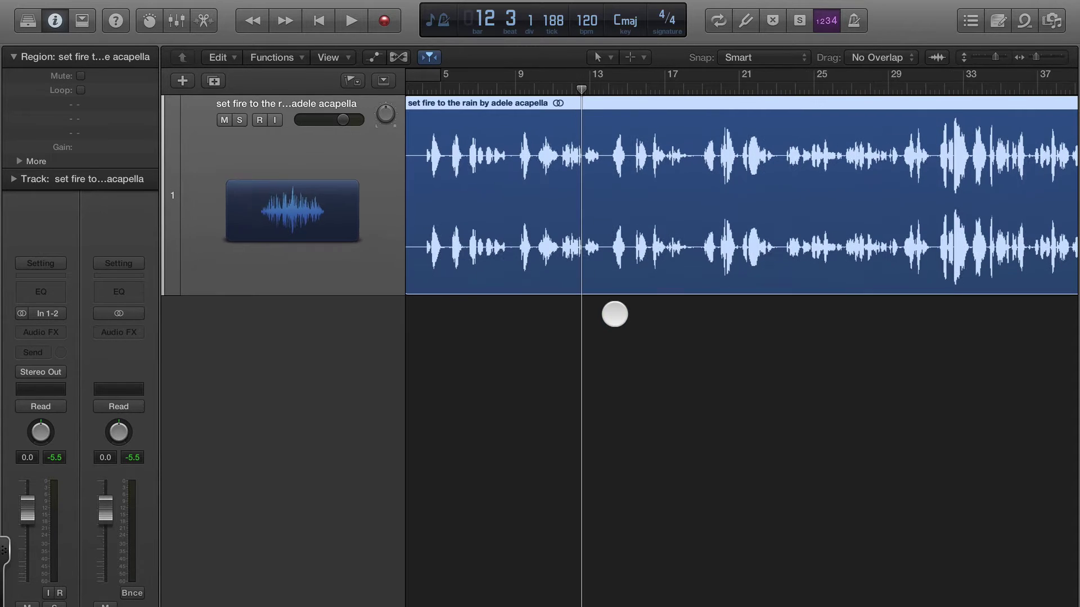
scroll(615, 315, "left", 2)
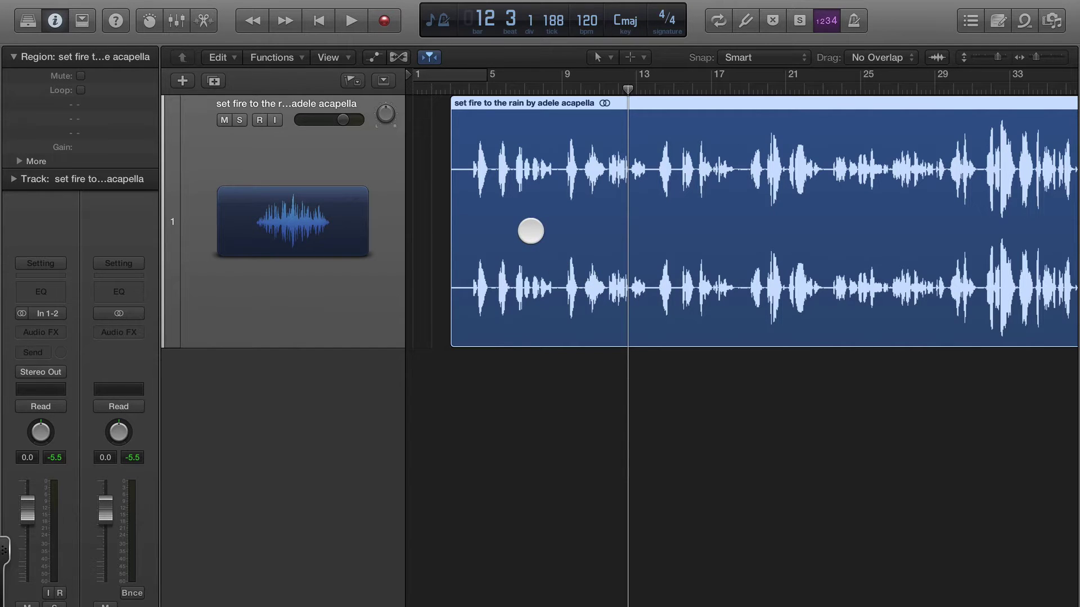
double_click(465, 86)
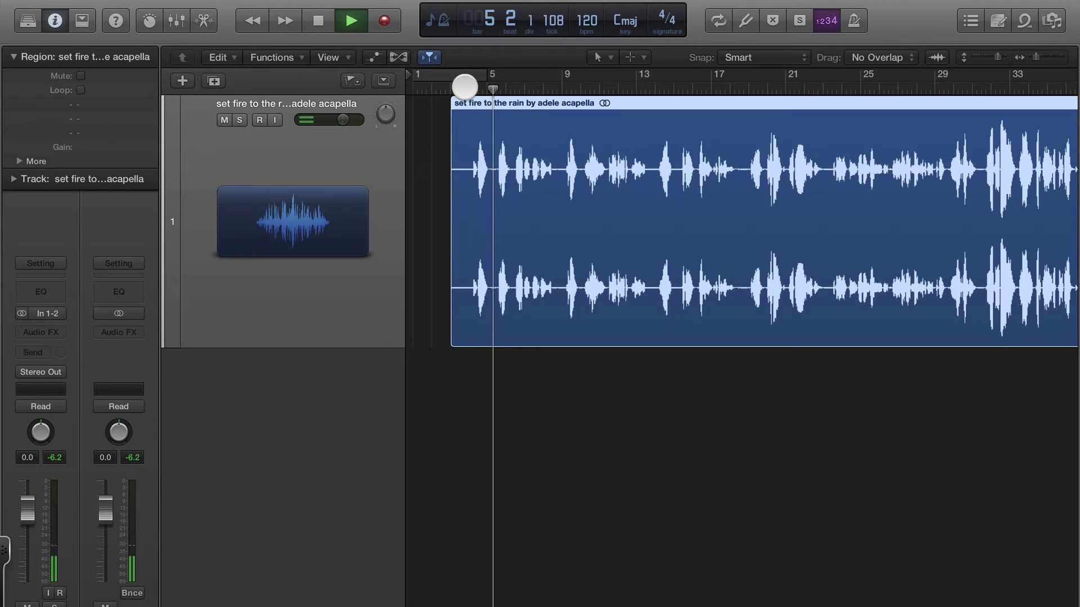
key("super+Left")
key("super+Left")
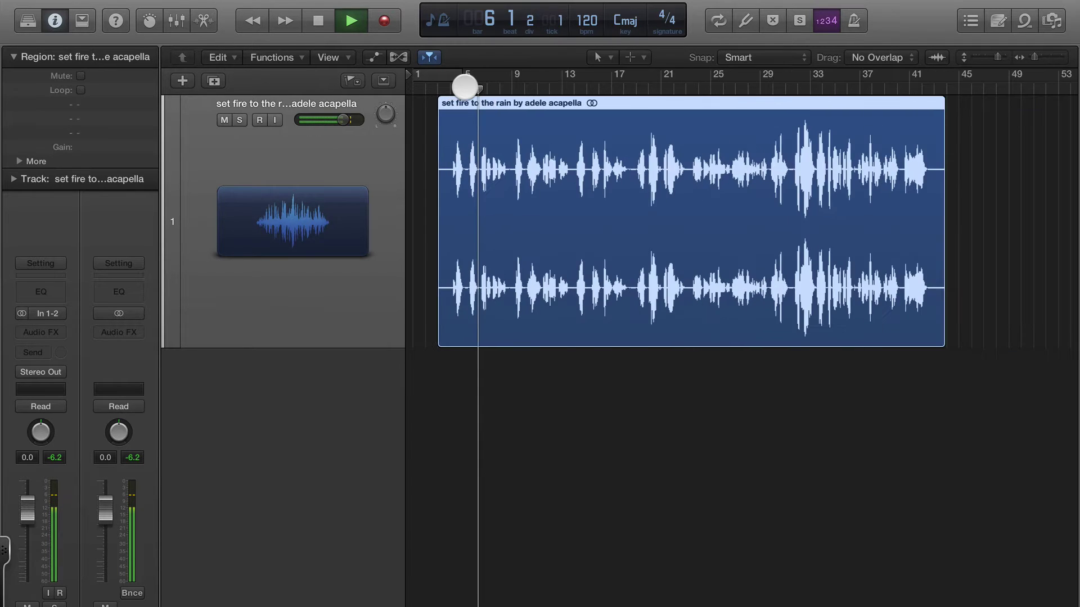
key("super+Down")
key("super+Down")
key("super+Down")
key("super+Right")
key("super+Right")
key("super+Right")
key("super+Right")
key("super+Right")
key("super+Right")
key("super+Left")
key("super+Left")
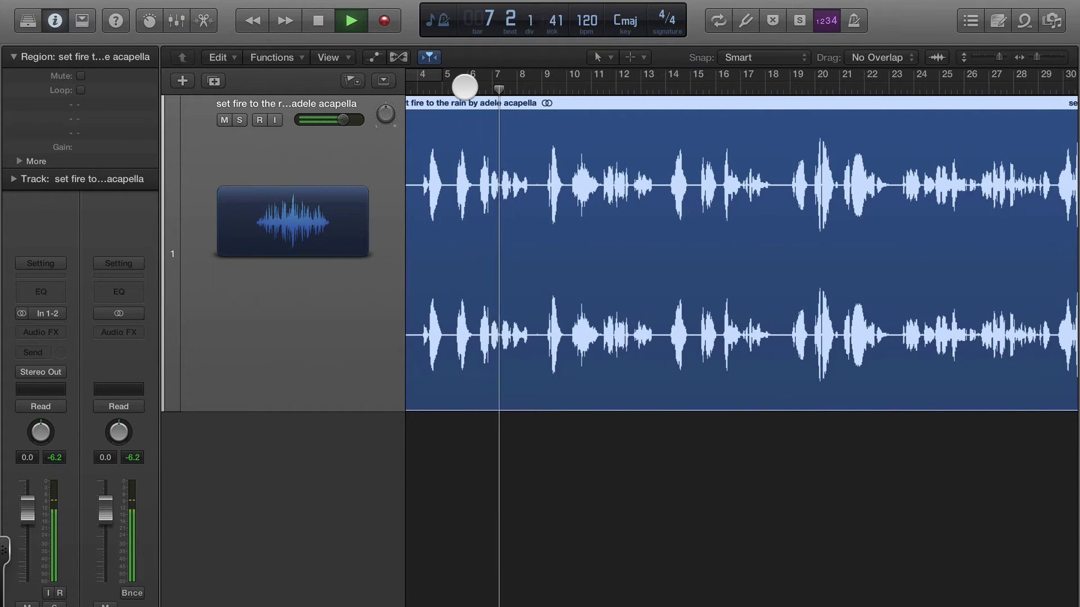
scroll(464, 87, "left", 3)
key("super+Down")
key("super+Right")
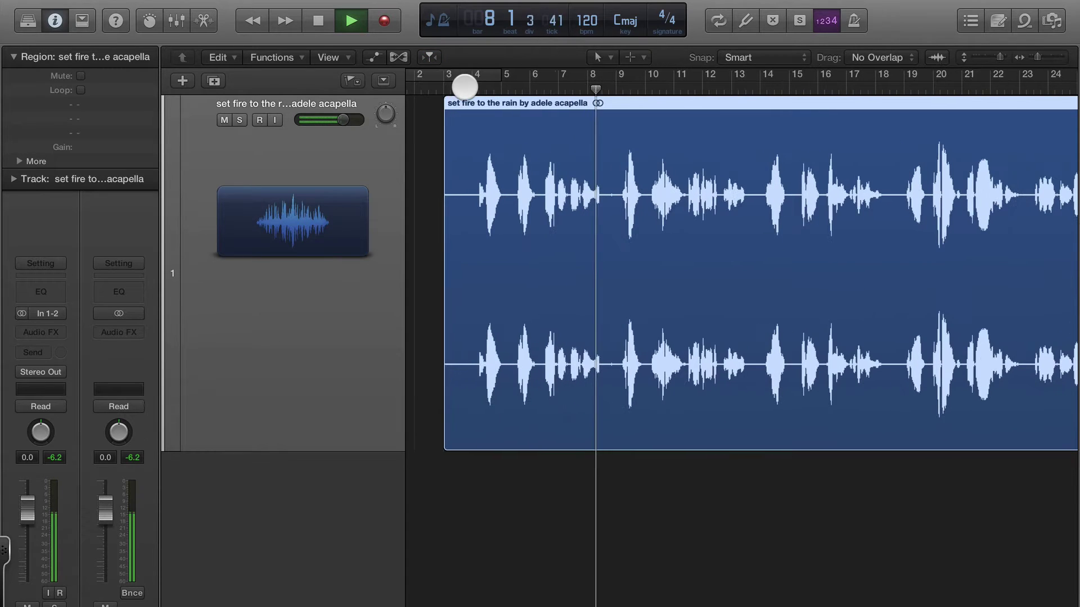
key("space")
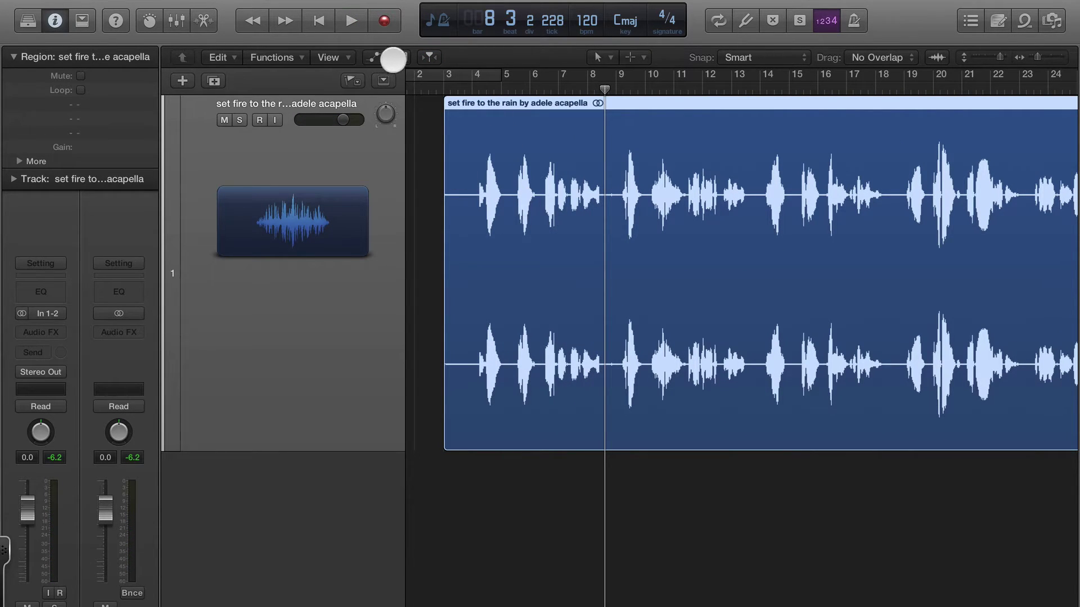
- Show Flex on the tracks and set the acapella track's flex mode to Flex Pitch
left_click(398, 58)
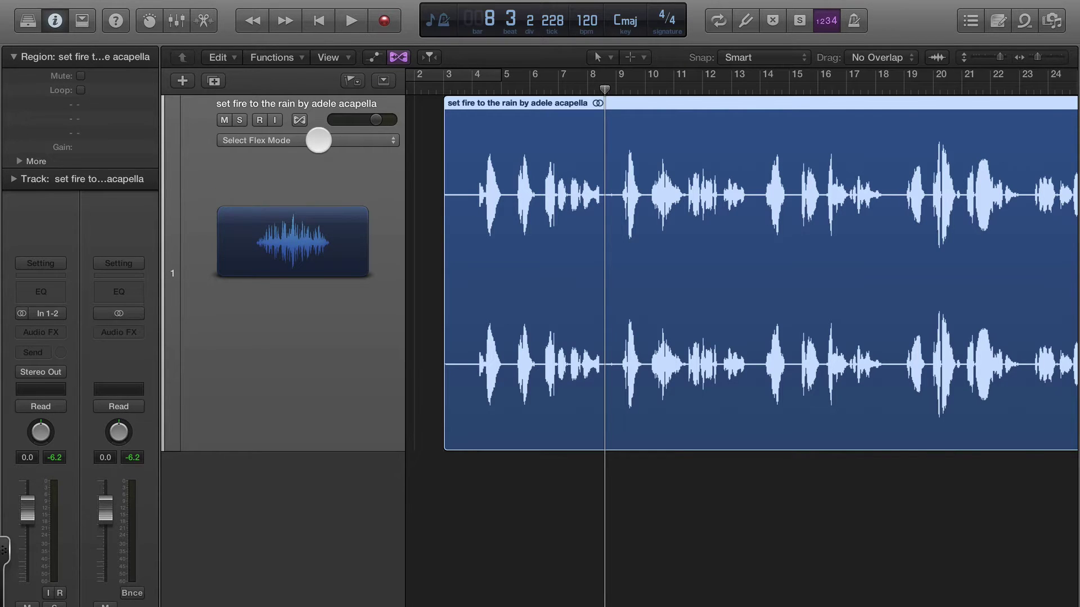
left_click(318, 140)
left_click(313, 143)
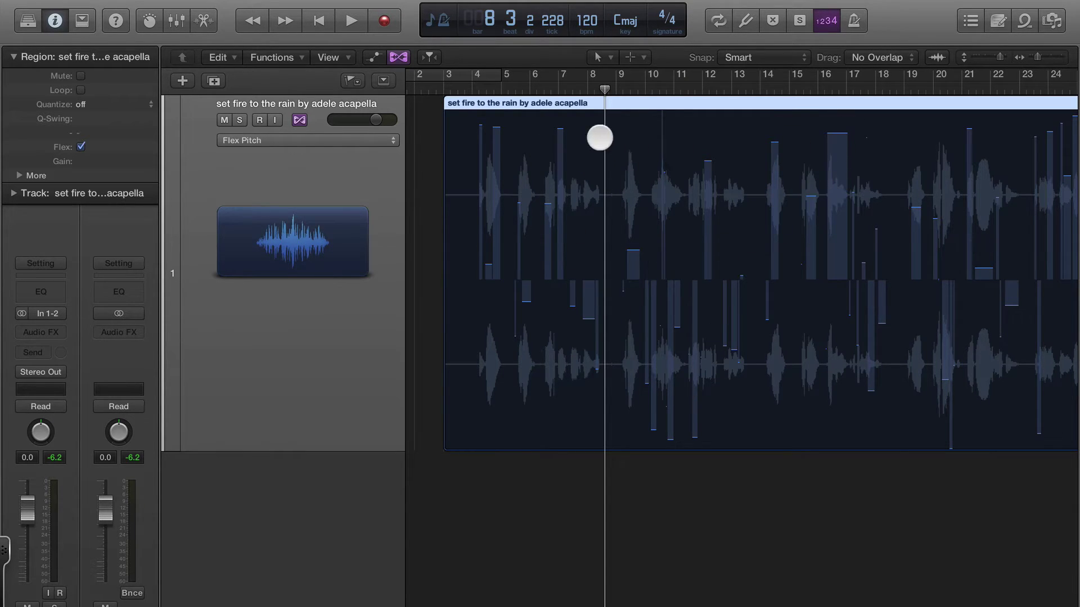
- Set the acapella's first note, just after bar 4, to Perfect Pitch
scroll(578, 137, "up", 10)
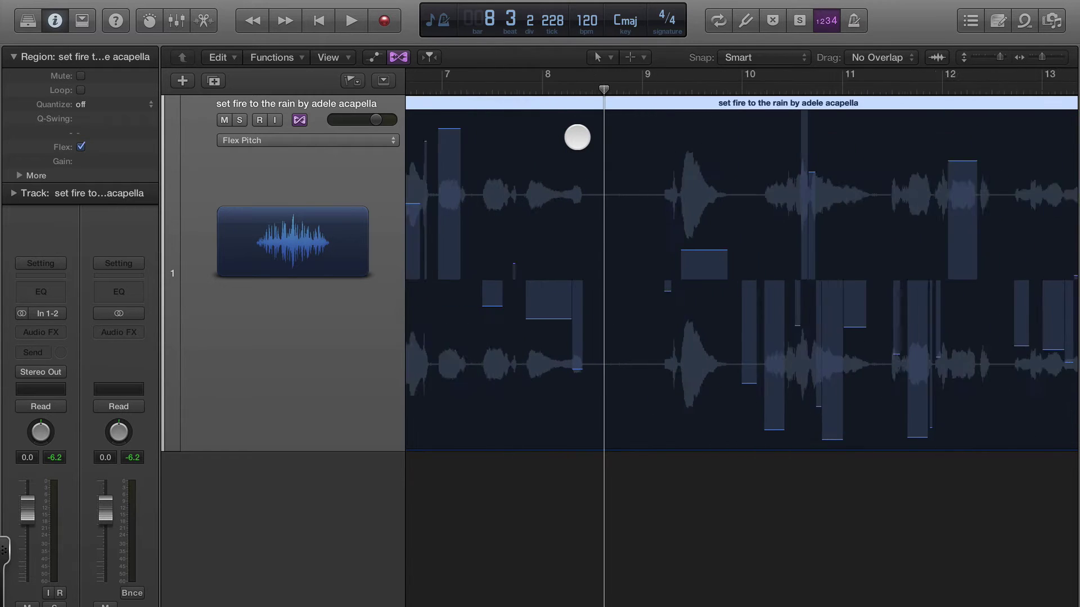
scroll(578, 137, "left", 5)
scroll(577, 137, "left", 10)
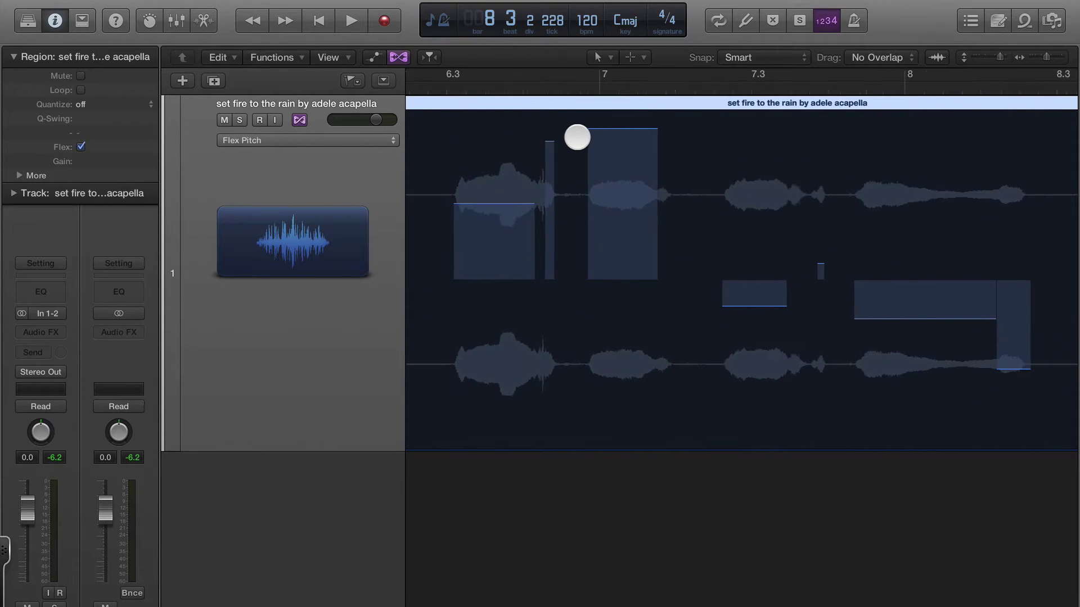
scroll(578, 137, "left", 10)
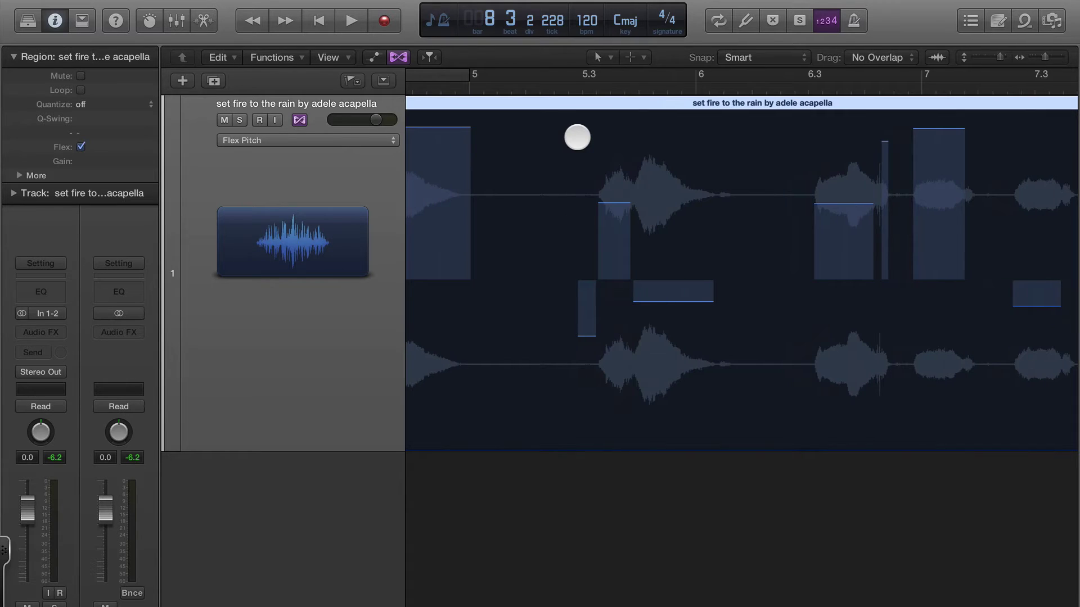
scroll(577, 137, "right", 2)
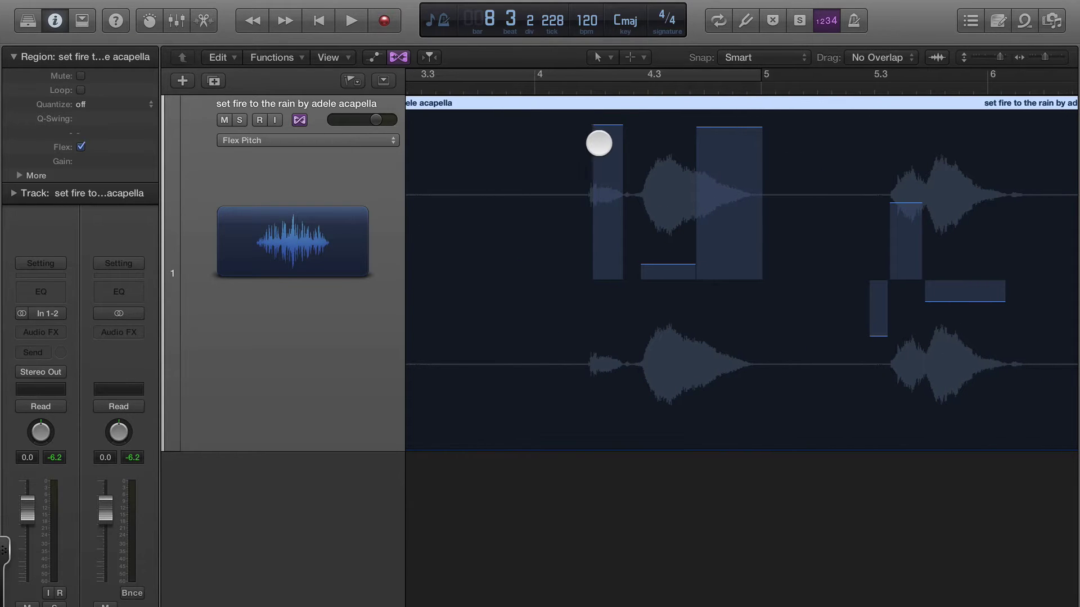
right_click(602, 145)
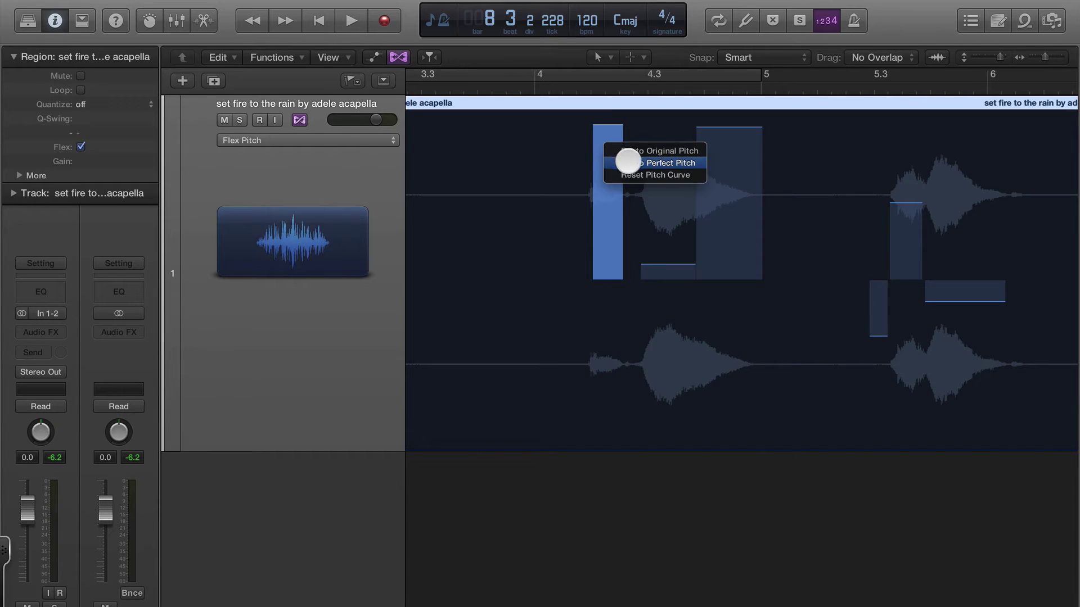
left_click(628, 163)
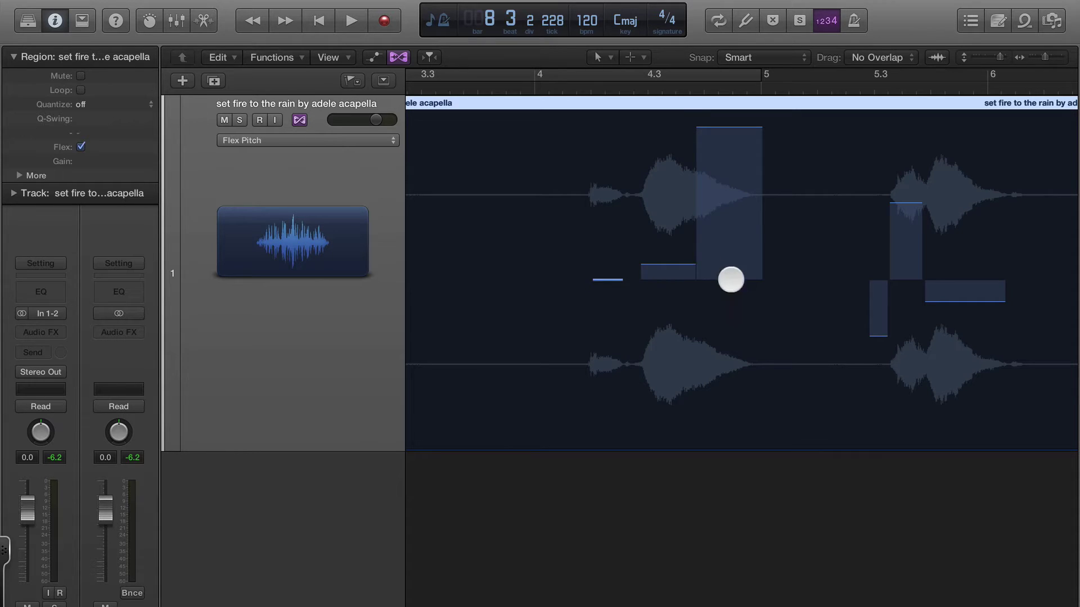
scroll(805, 232, "down", 5)
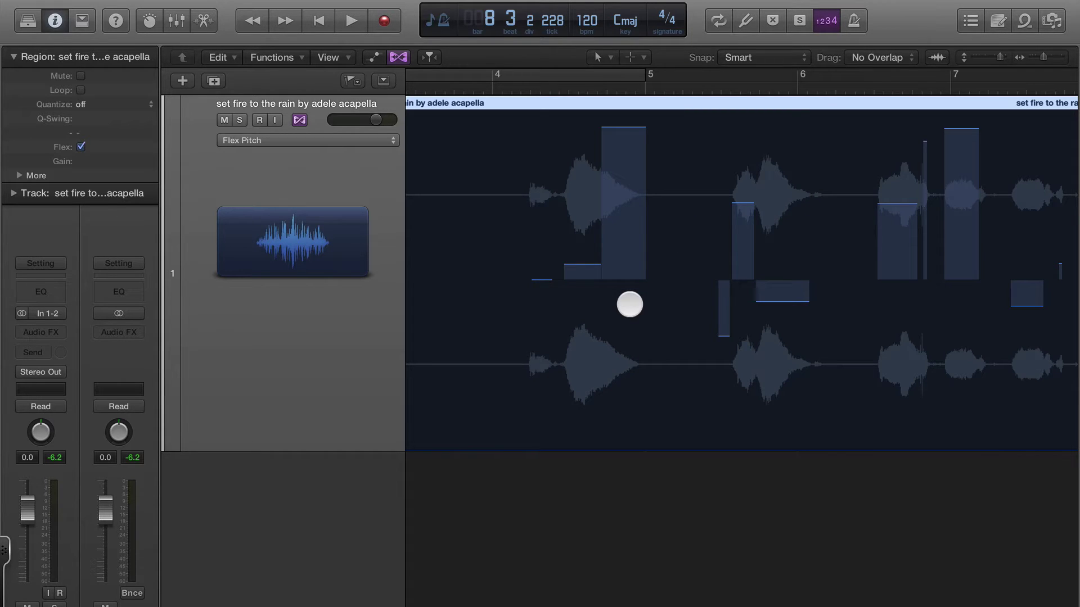
right_click(630, 304)
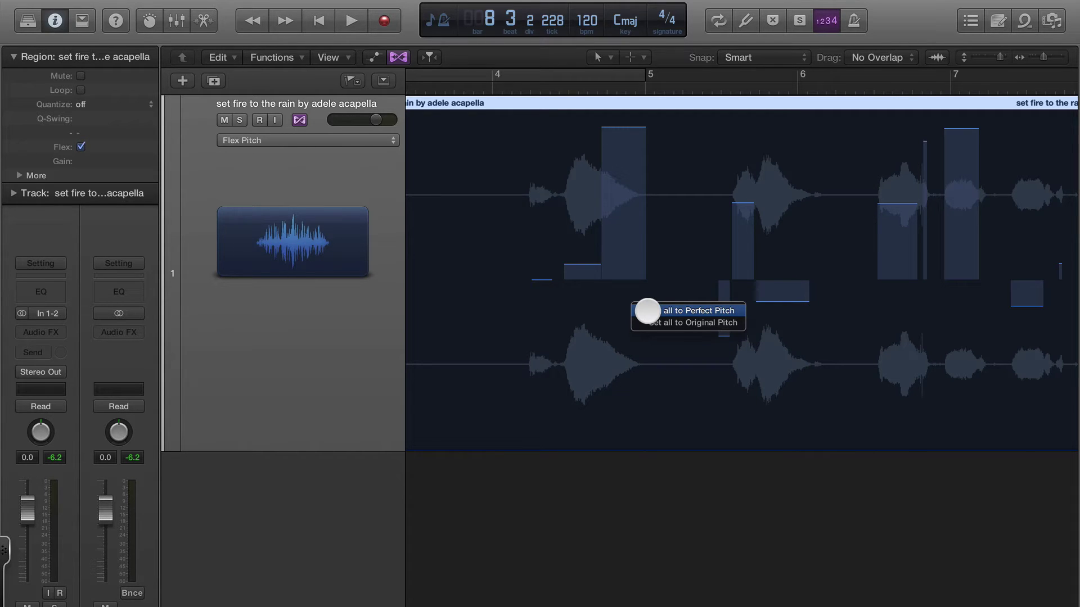
left_click(578, 319)
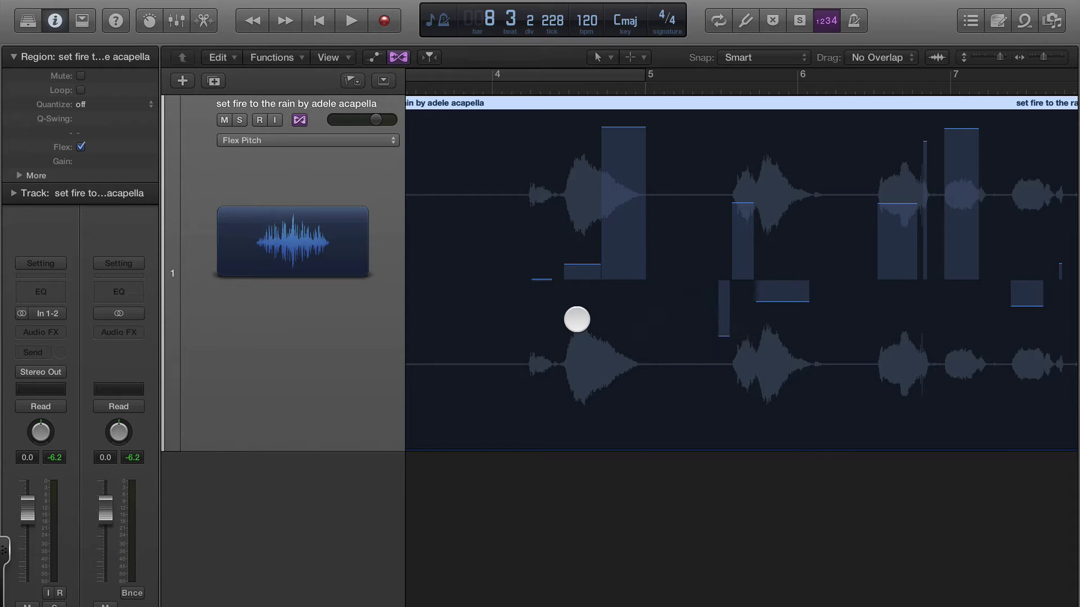
scroll(450, 307, "left", 3)
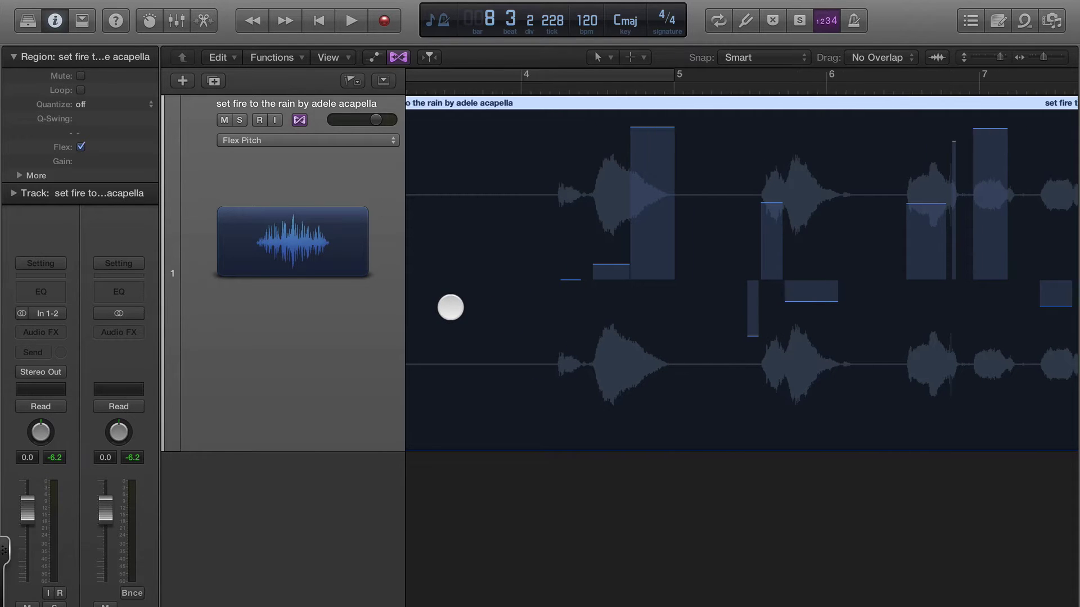
- Add a new audio track below the acapella track
key("alt+super+a")
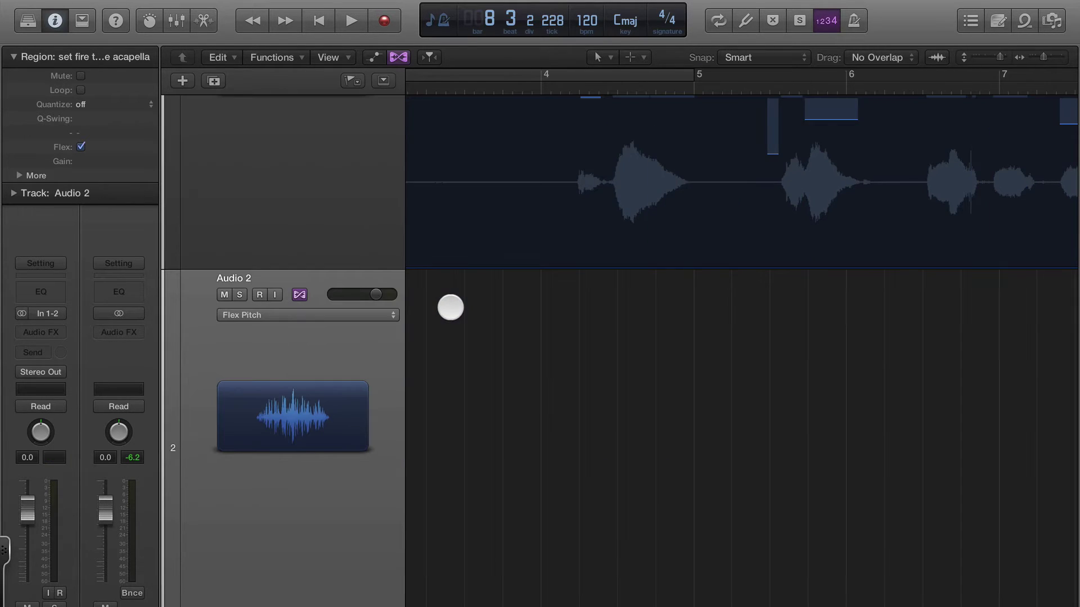
scroll(583, 357, "down", 8)
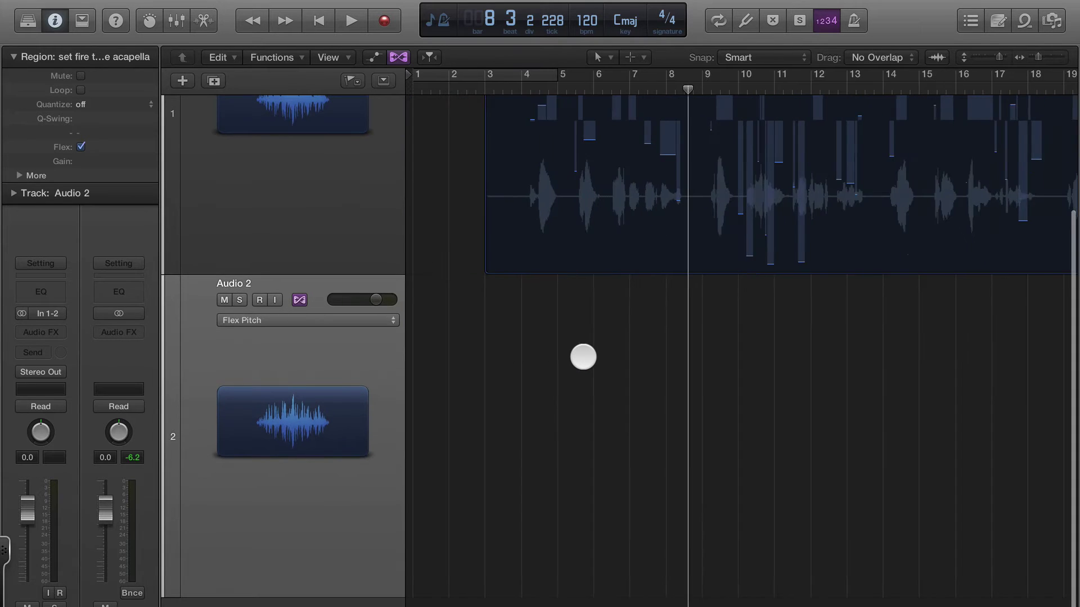
scroll(583, 356, "up", 1)
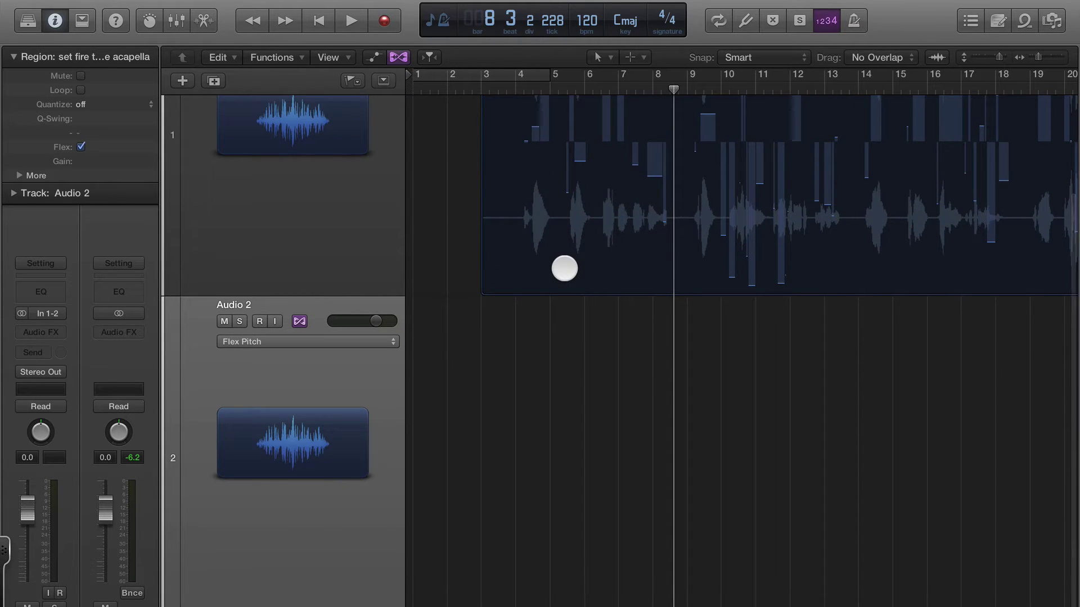
left_click(561, 349, "ctrl+alt")
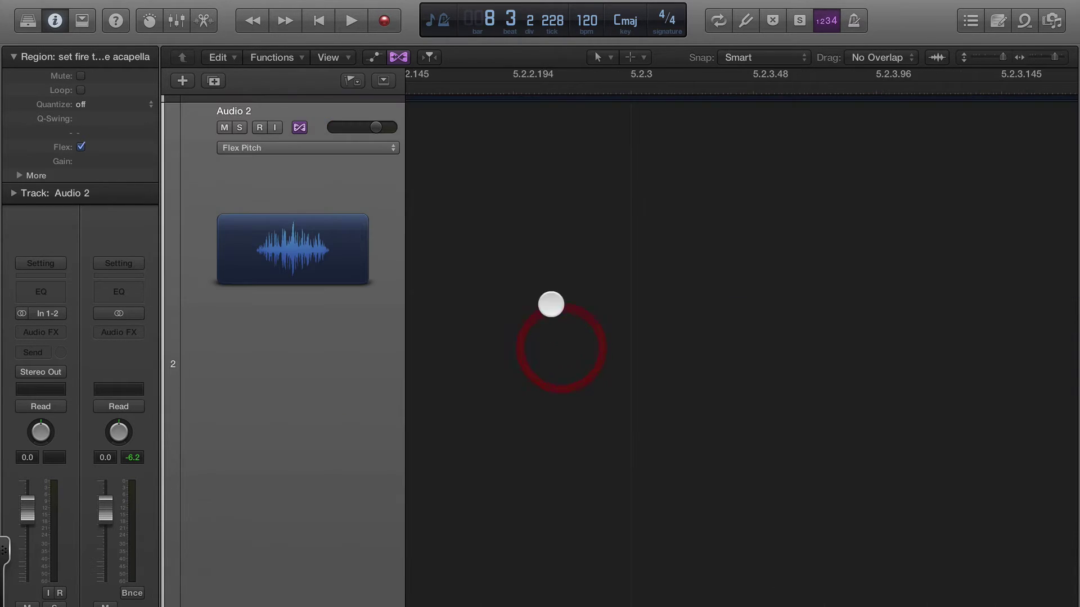
scroll(550, 303, "up", 5)
left_click(551, 305, "ctrl+alt")
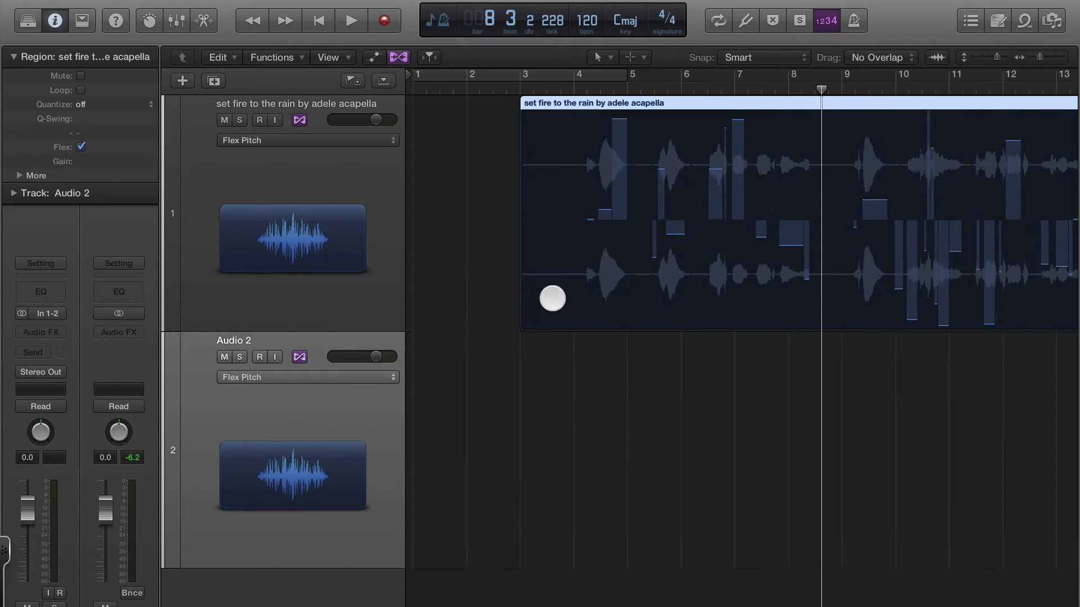
- Hide Flex and copy the acapella region onto the Audio 2 track, keeping its start at bar 3
left_click(444, 336)
left_click(573, 294)
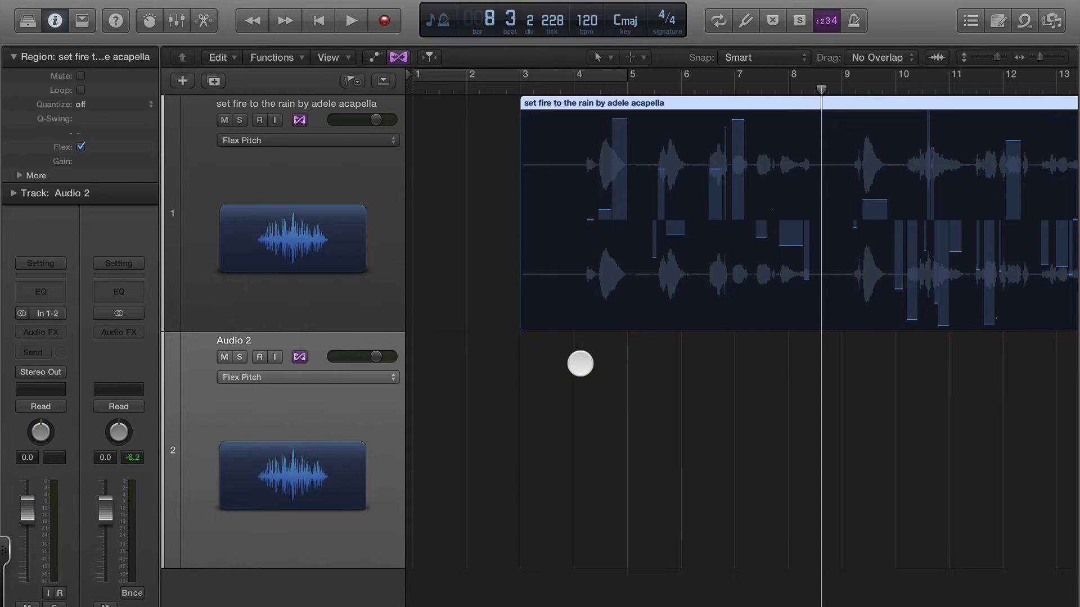
left_click(397, 57)
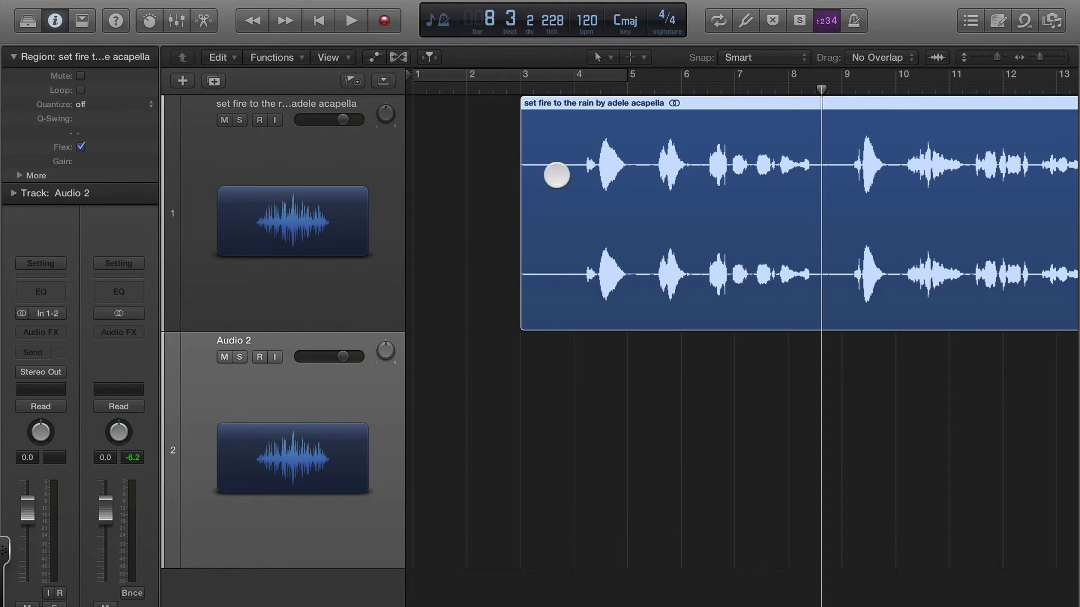
left_click_drag(593, 209, 592, 397)
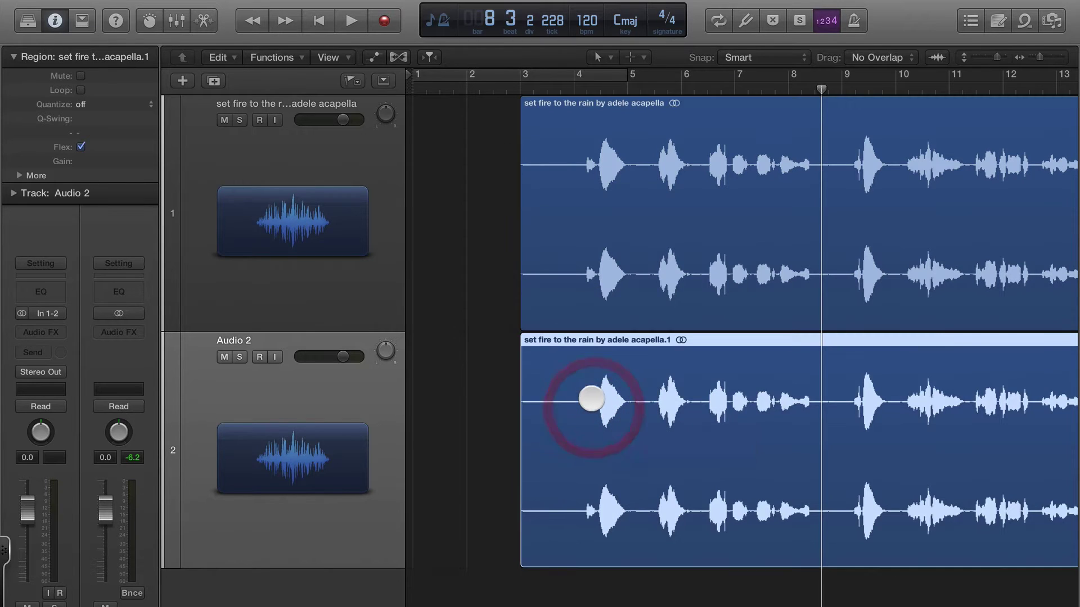
- Show Flex again and set all notes of the original acapella region on track 1 to Perfect Pitch
left_click(601, 212)
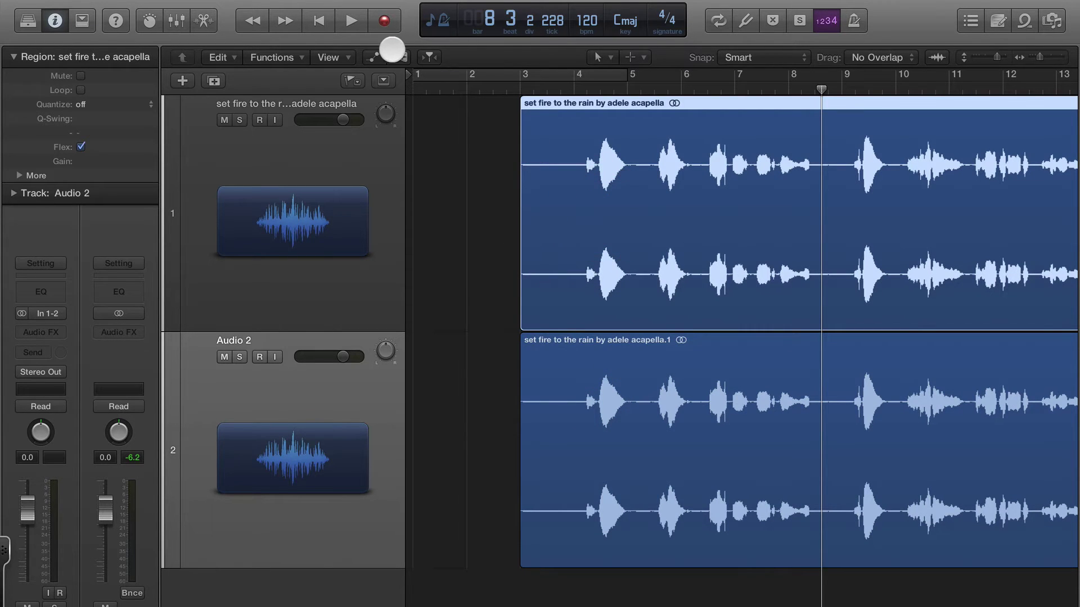
left_click(396, 57)
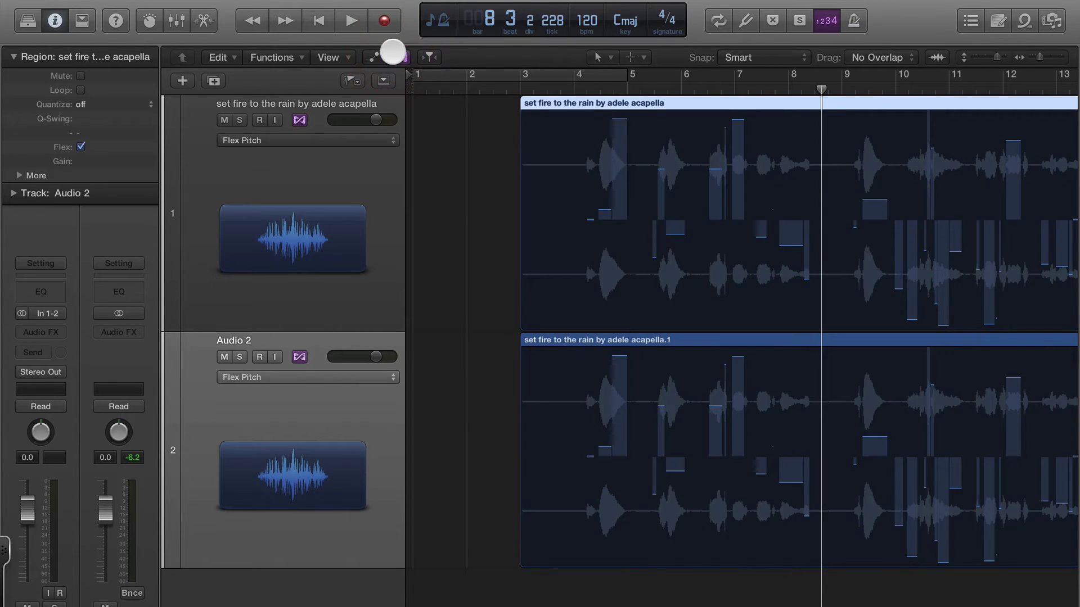
right_click(604, 241)
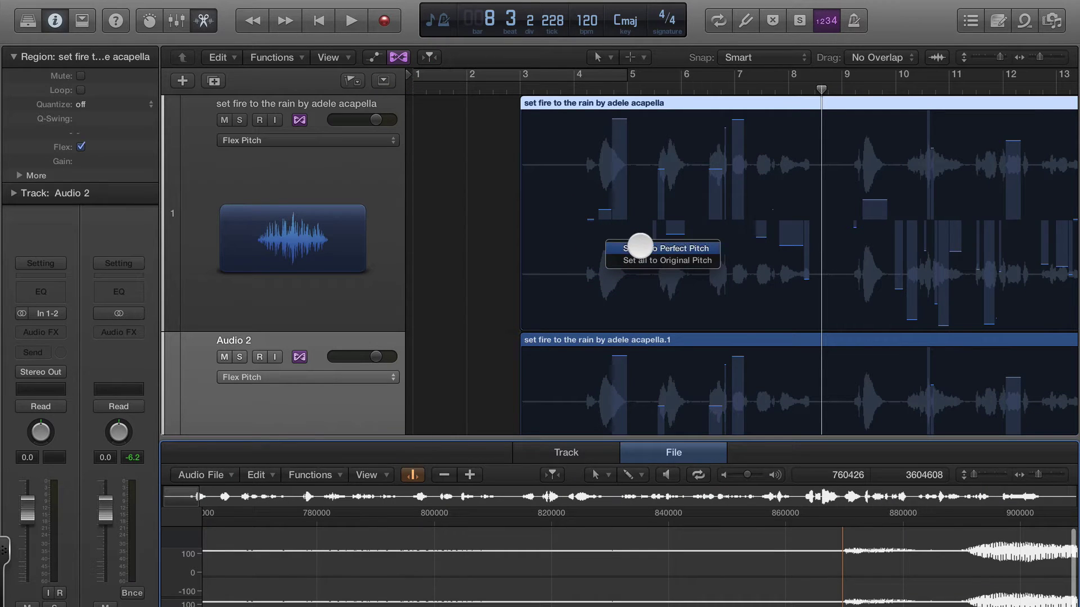
left_click(640, 246)
key("e")
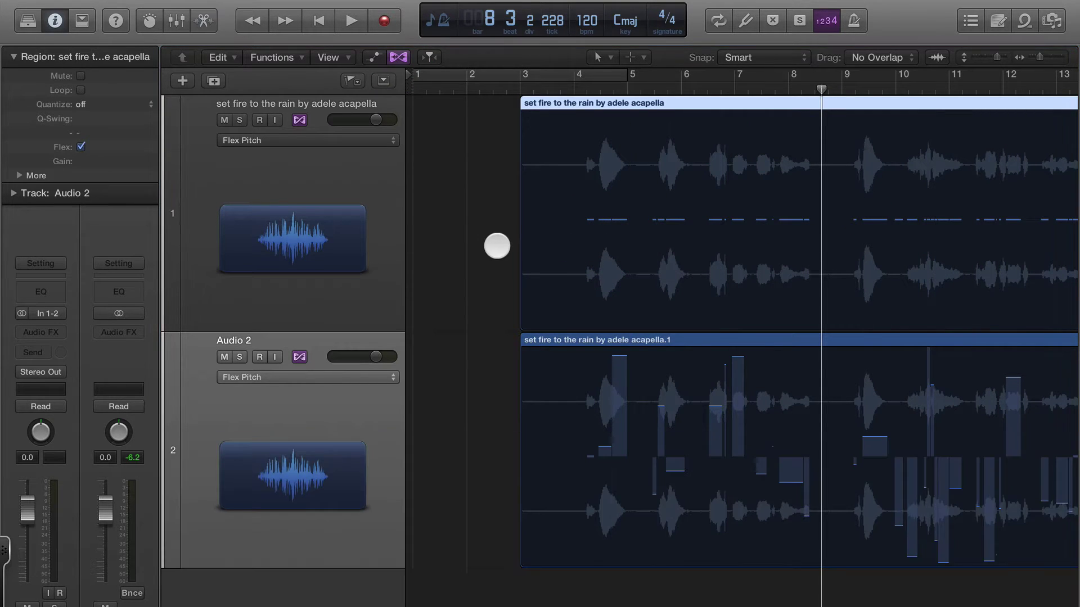
- Mute the Audio 2 track and play the pitch-corrected acapella from about bar 4 with Flex hidden
left_click(225, 356)
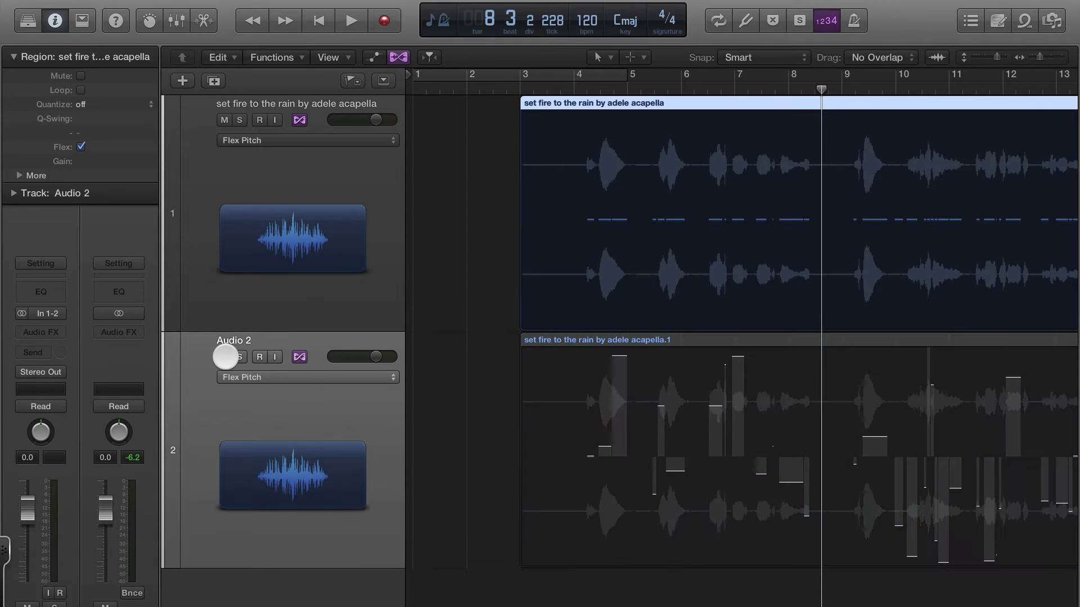
left_click(394, 56)
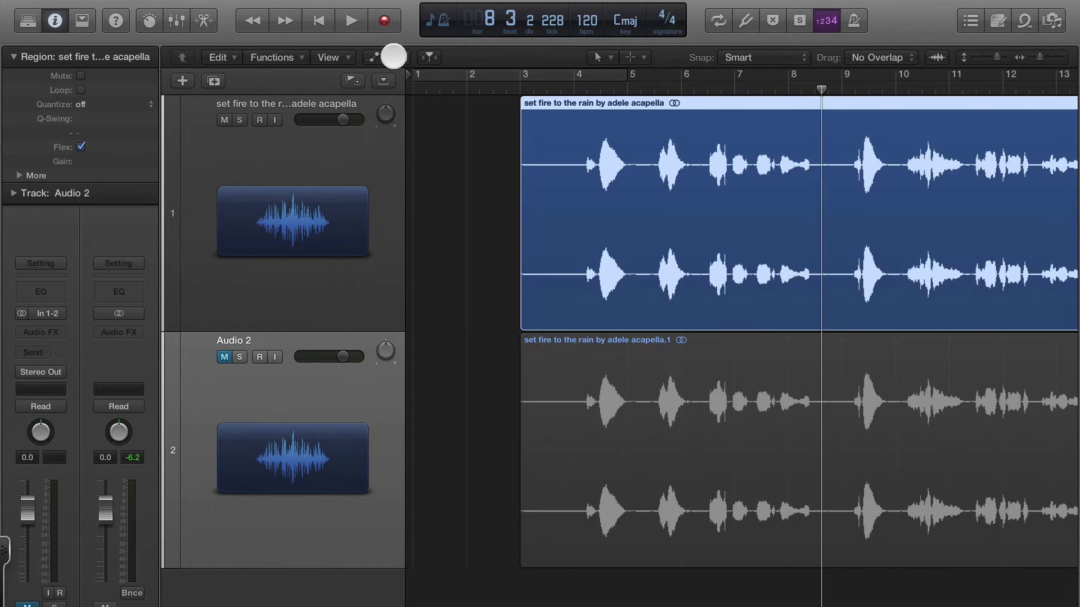
double_click(585, 89)
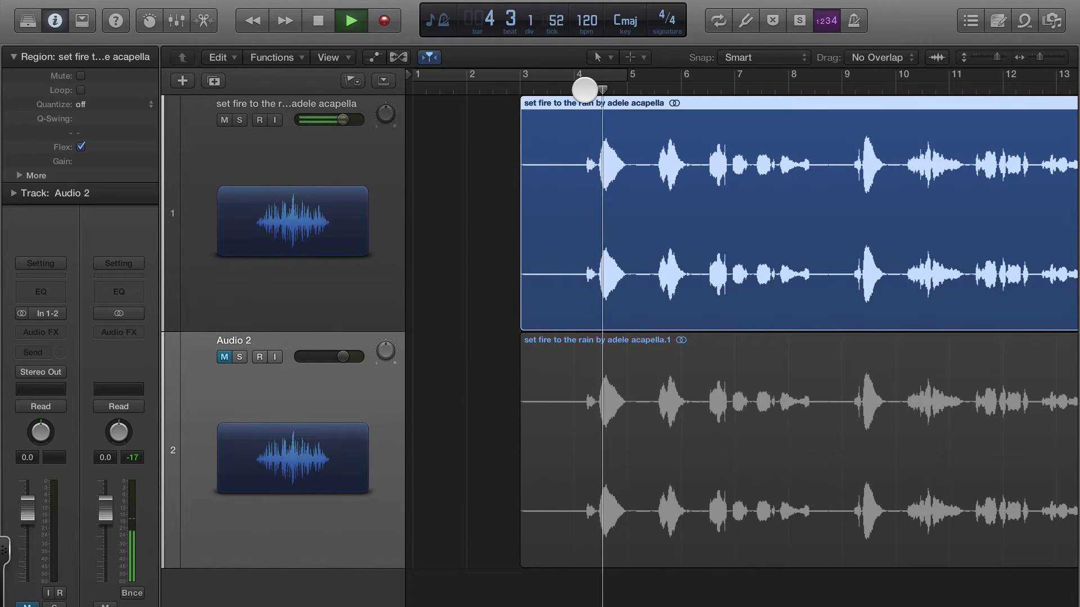
key("XF86AudioRaiseVolume")
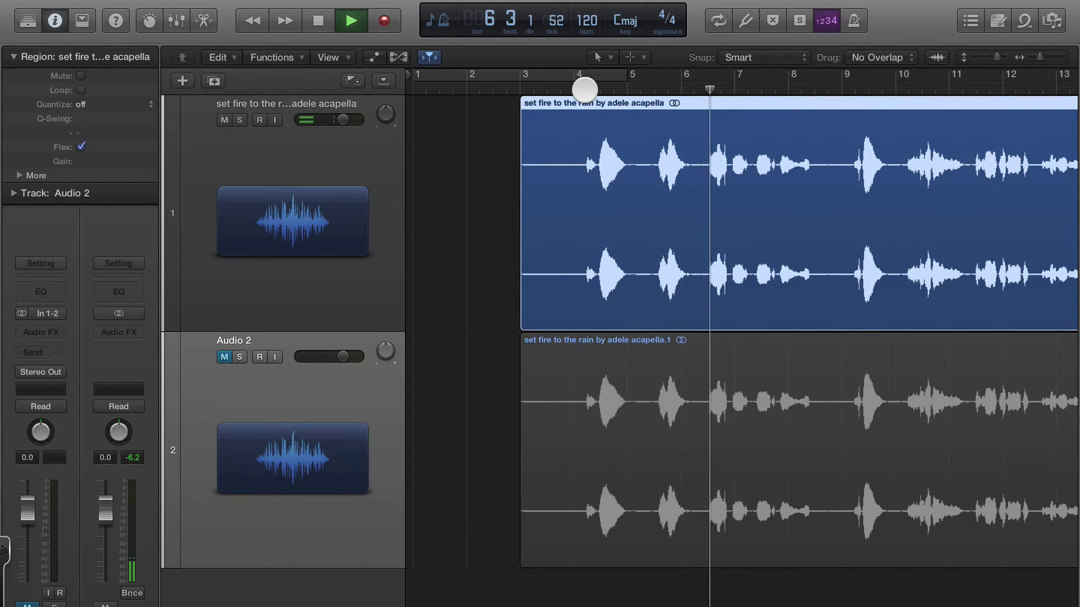
- Continue listening to the corrected acapella, jumping playback to about bar 19 and about bar 31, and stop around bar 33
key("super+Left")
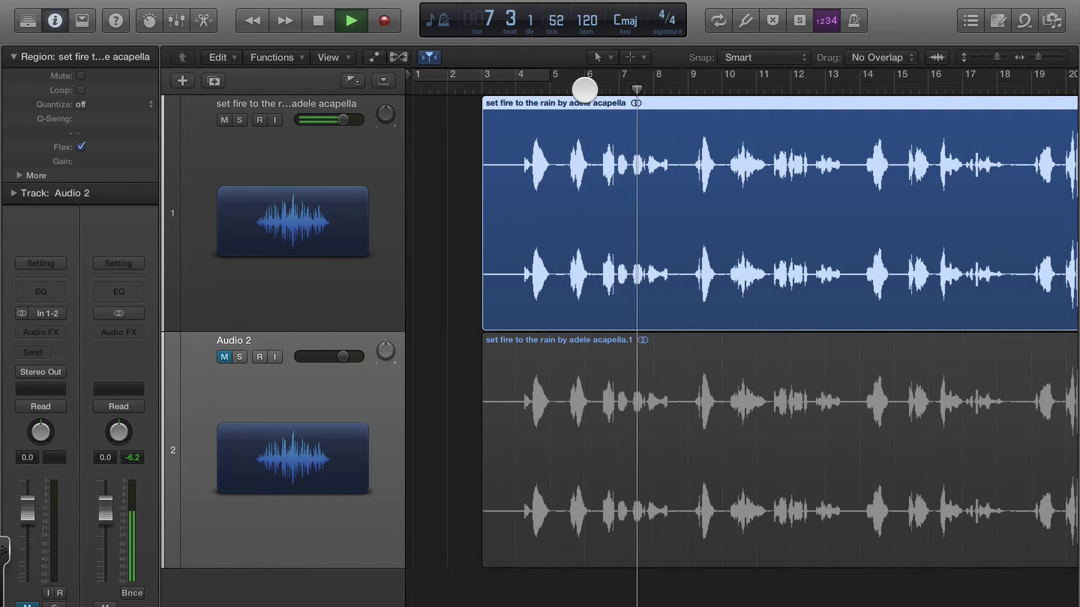
key("super+Left")
key("super+Right")
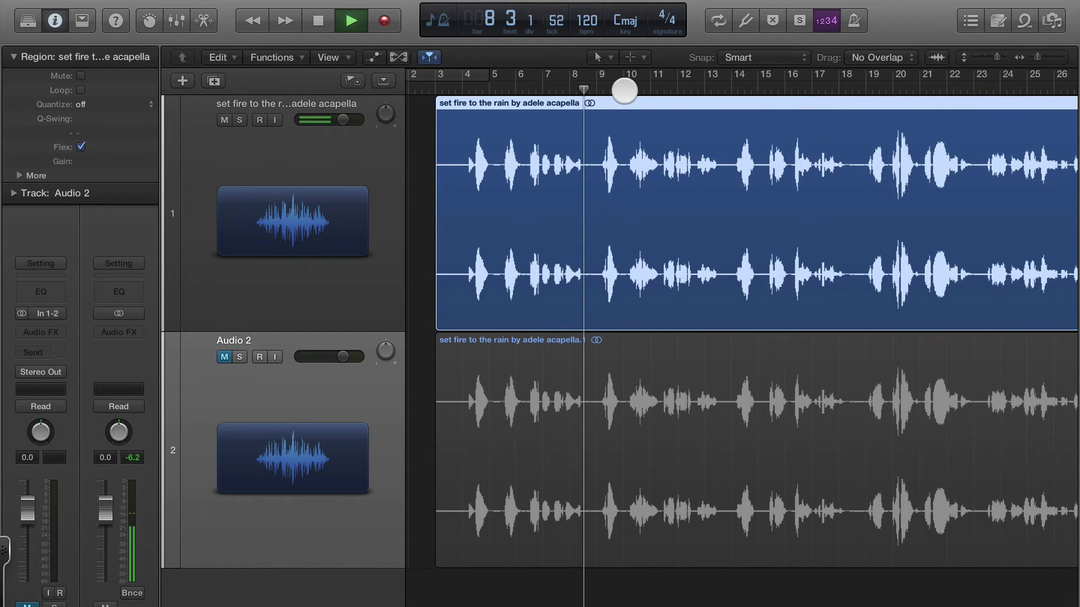
left_click(867, 90)
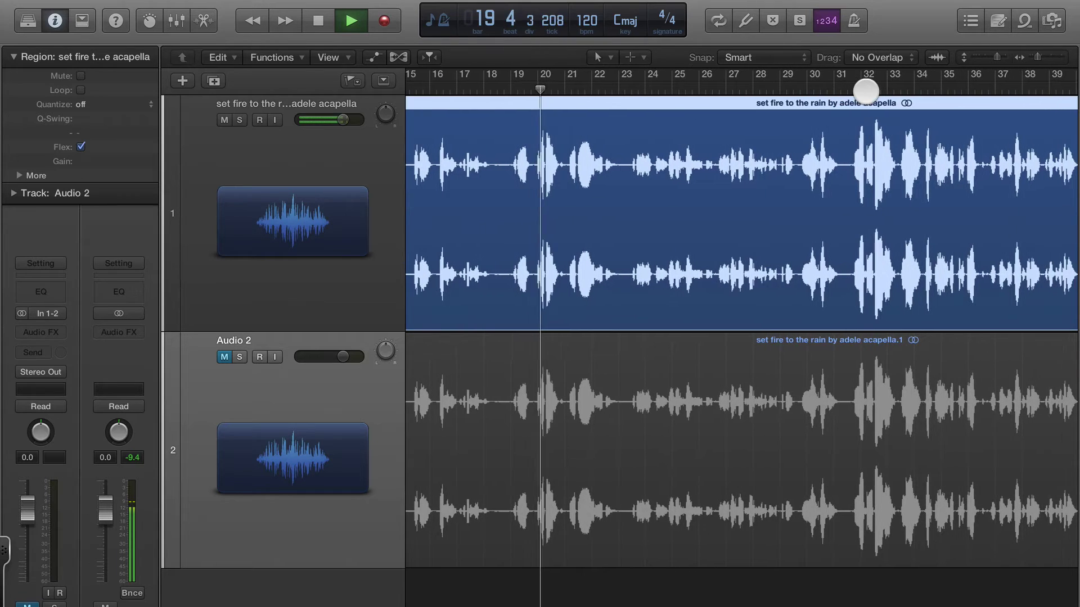
left_click(849, 87)
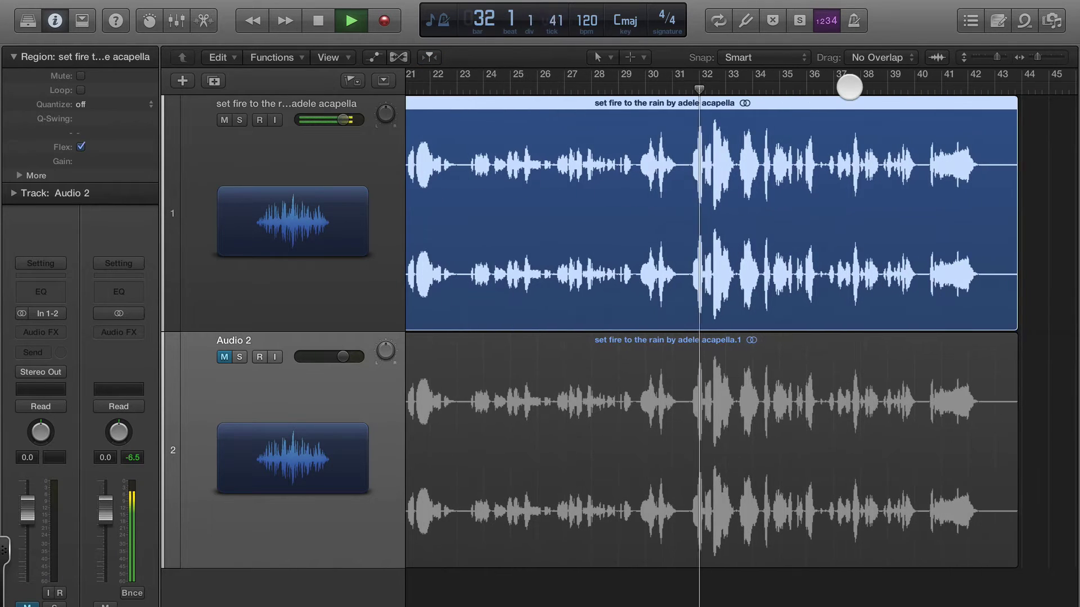
key("super+Right")
key("super+Right")
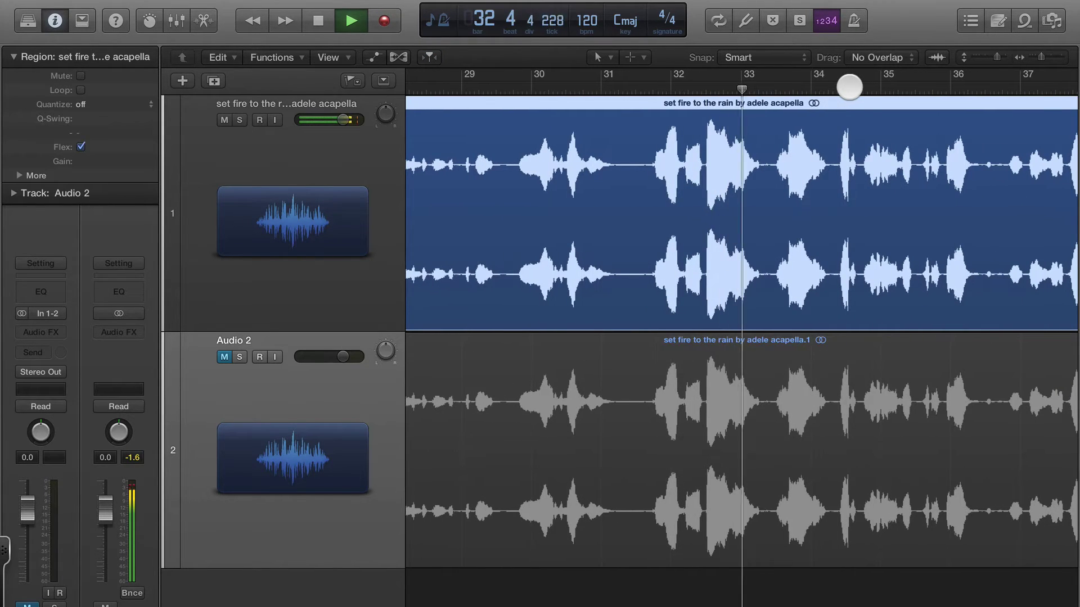
key("space")
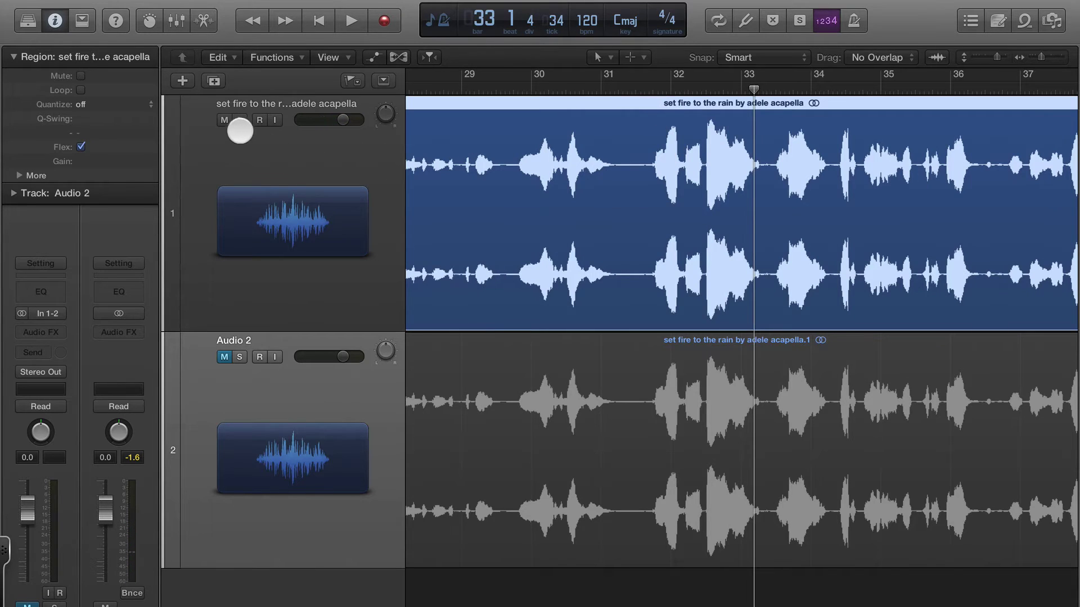
- Mute track 1, unmute Audio 2, and play the uncorrected copy from between bars 31 and 32 to just past bar 33
left_click(225, 120)
left_click(226, 350)
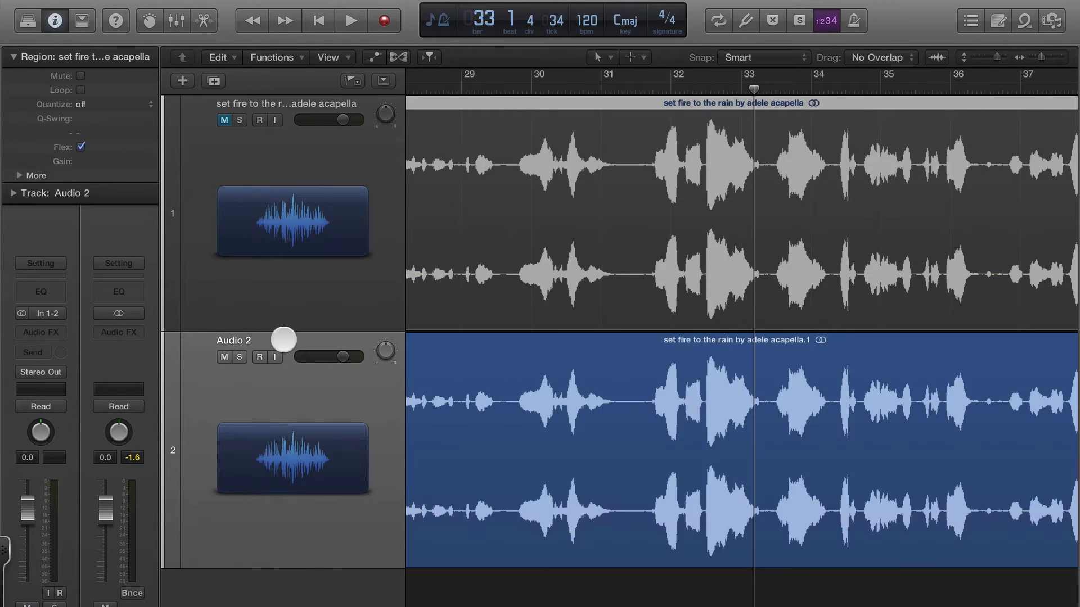
left_click(653, 84)
key("space")
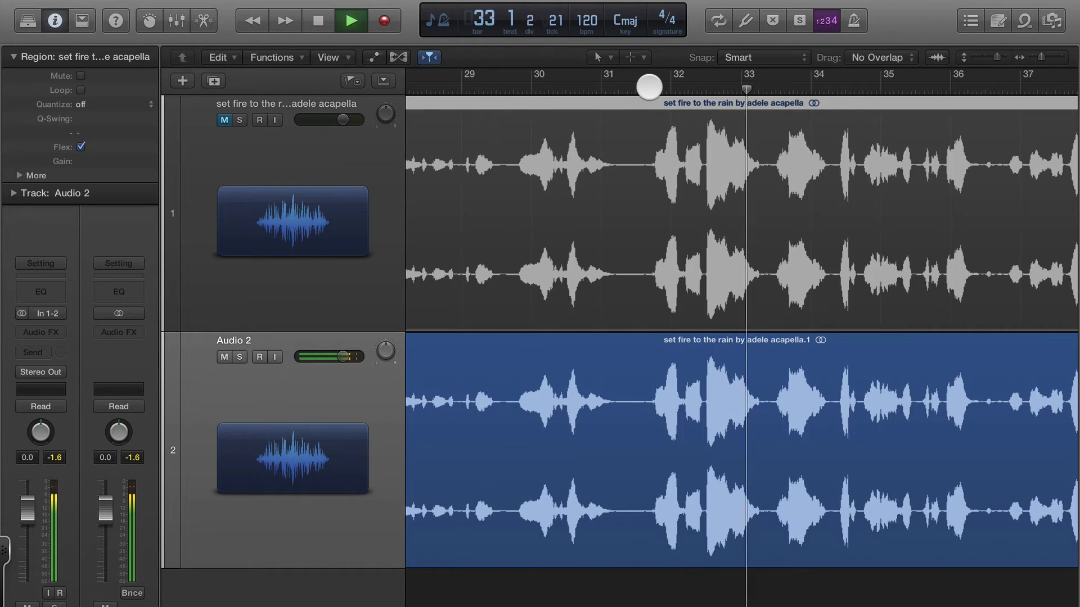
key("space")
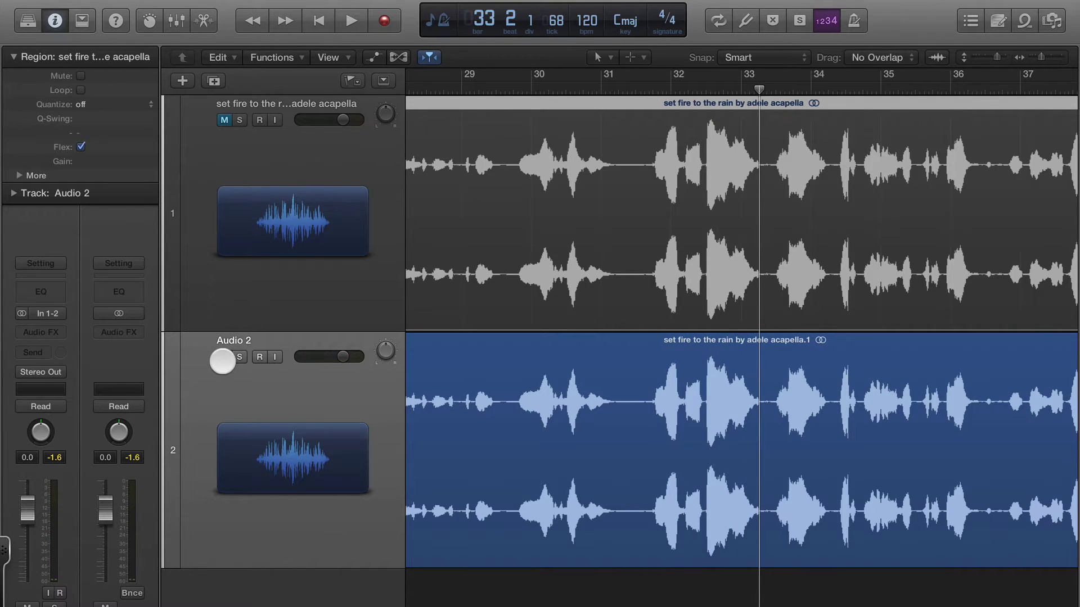
- Mute Audio 2, unmute track 1, and play the same passage of the corrected acapella from between bars 31 and 32
left_click(224, 358)
left_click(220, 119)
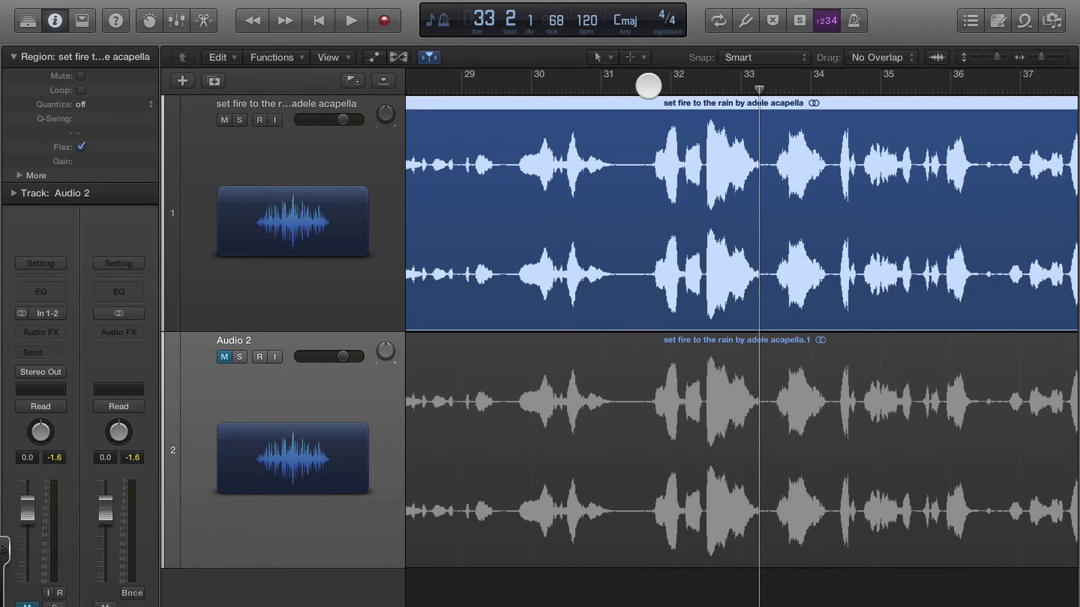
double_click(638, 89)
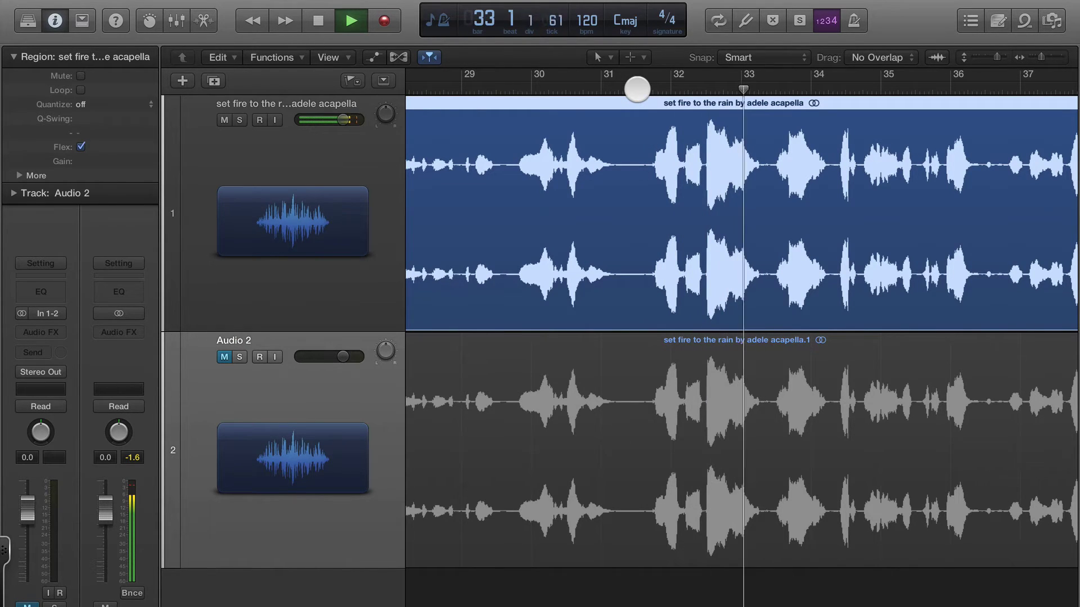
key("space")
- Show Flex on both tracks and play the corrected acapella on from bar 33 to about bar 35 with Audio 2 muted
left_click(397, 58)
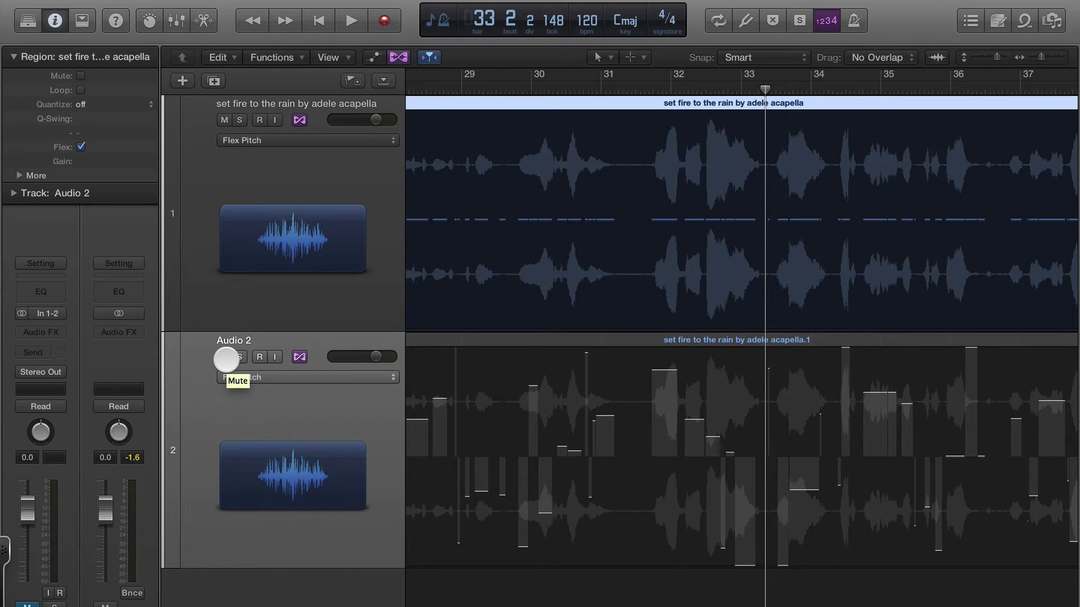
key("space")
key("super+Left")
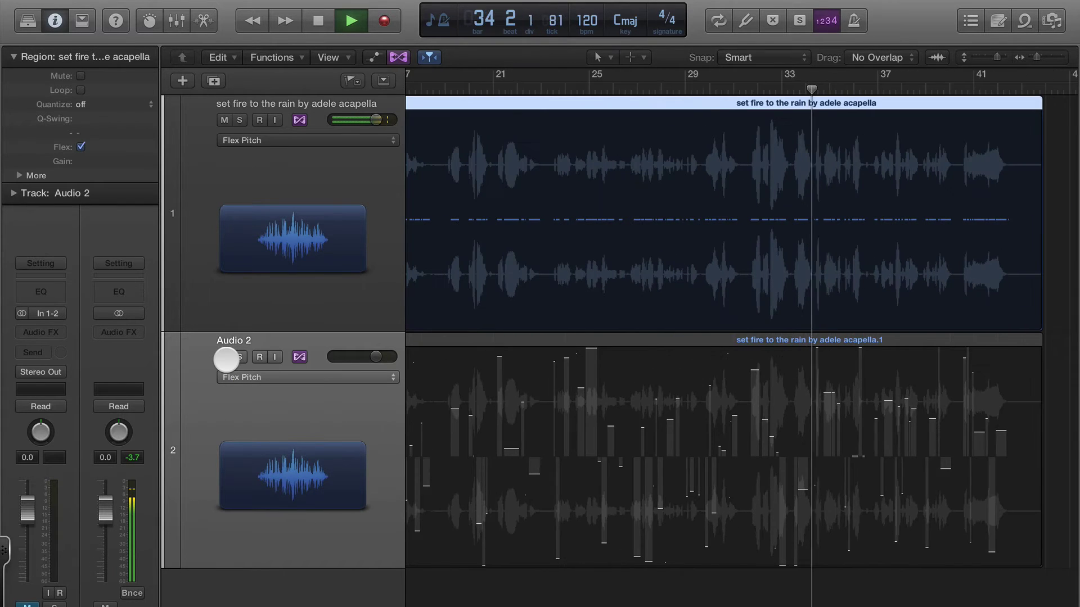
left_click(224, 357)
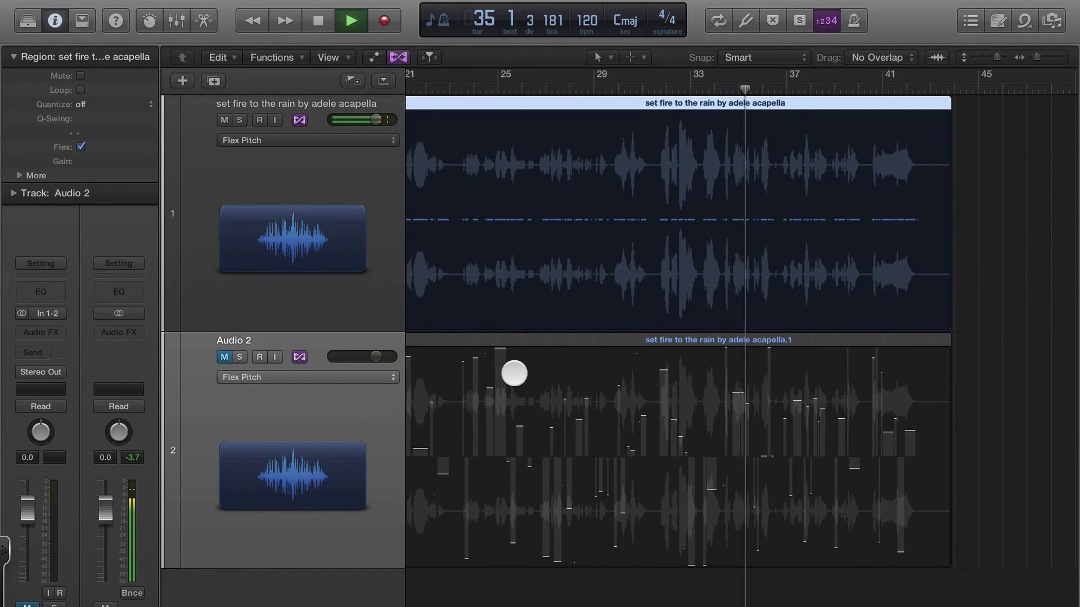
key("space")
- Mute track 1, unmute Audio 2, and play the uncorrected copy from just before bar 33 to about bar 37
left_click(224, 120)
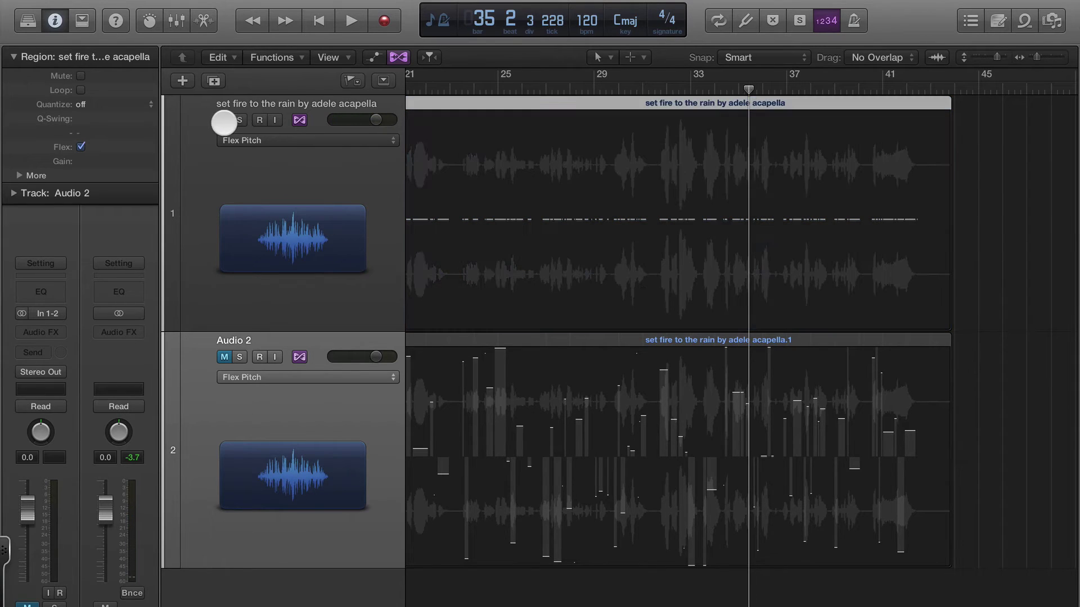
left_click(225, 357)
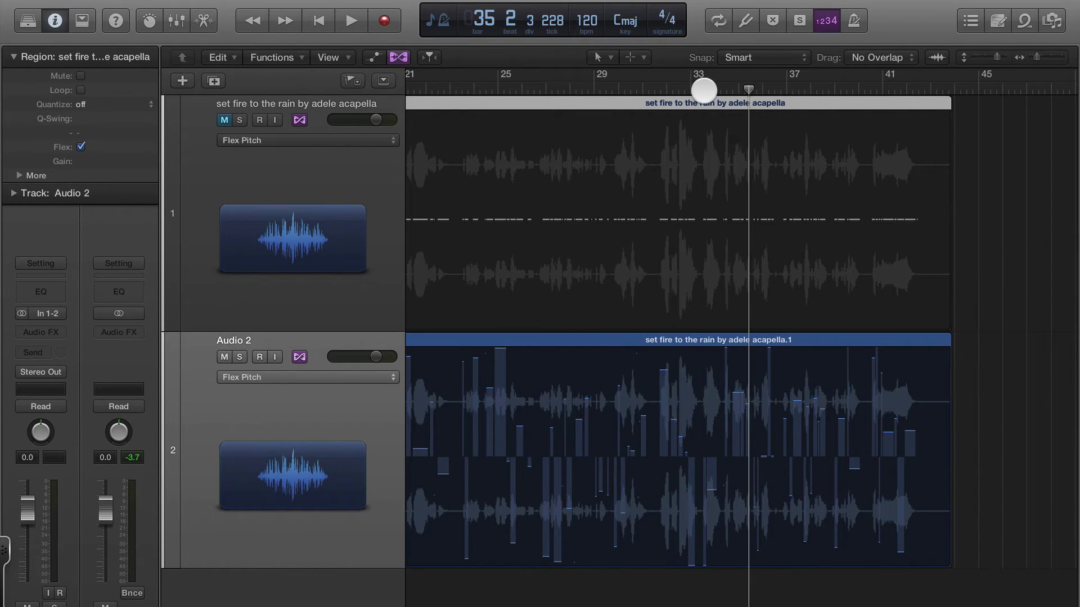
left_click(703, 90)
left_click(688, 91)
key("space")
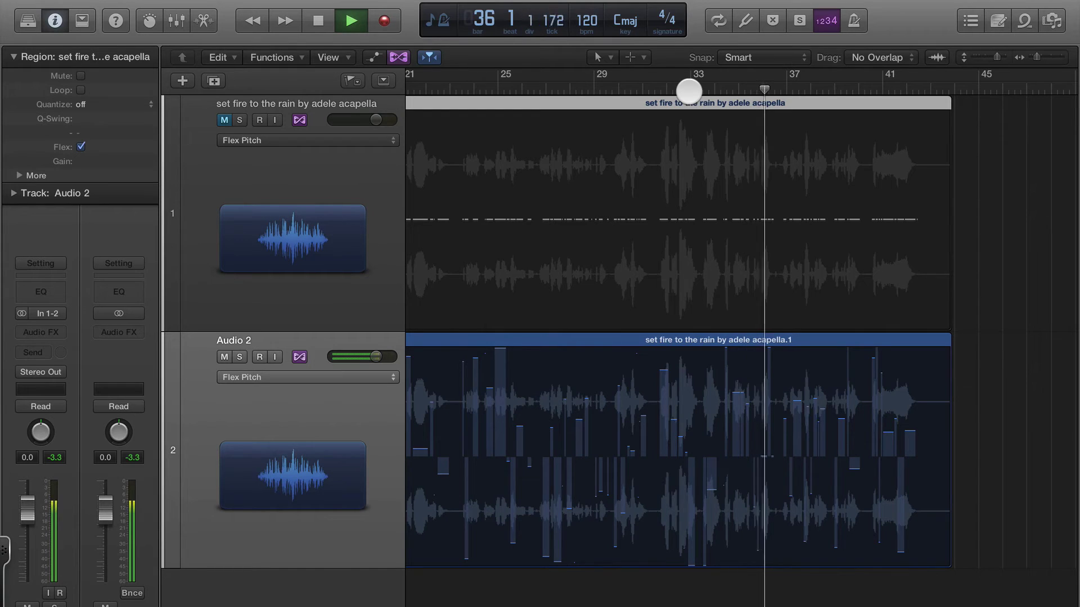
key("super+Right")
key("super+Right")
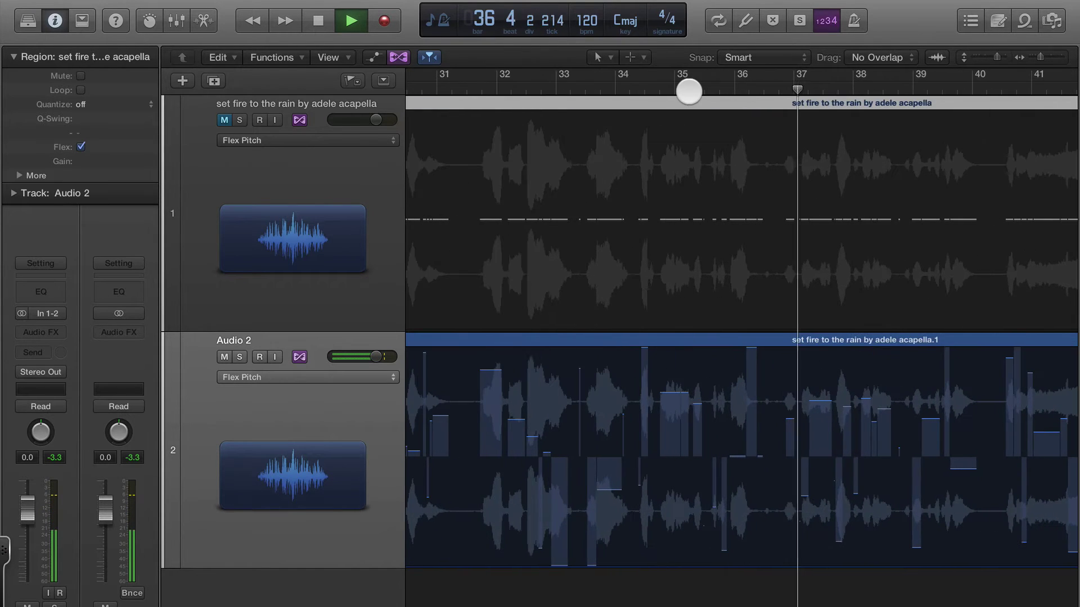
key("space")
- Reduce the upward pitch deviation of the note just before bar 37 on the Audio 2 track
key("super+Right")
key("super+Right")
key("super+Right")
key("super+Right")
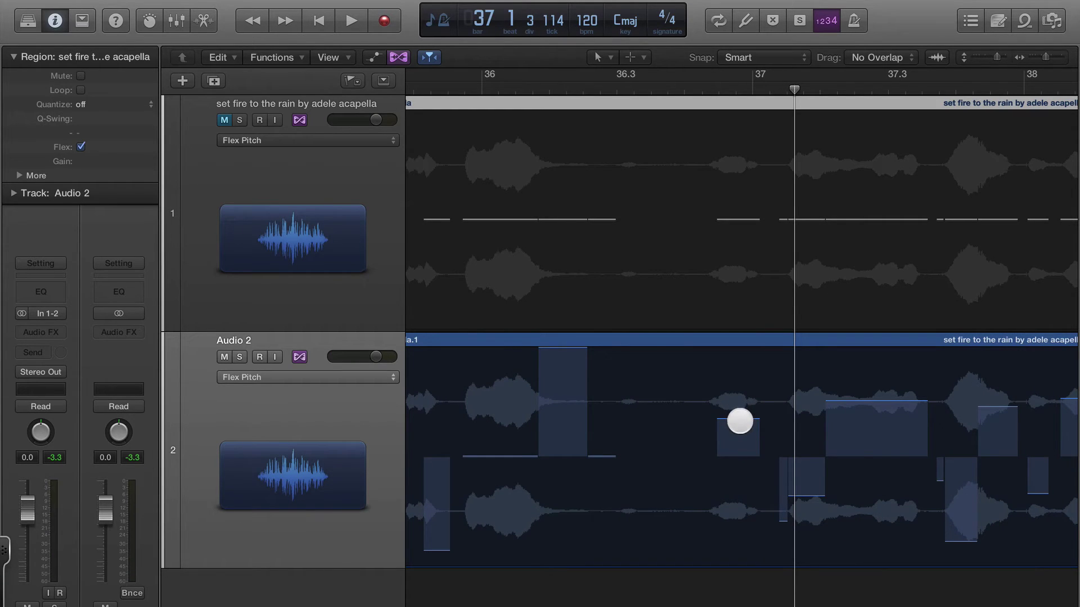
mouse_move(739, 421)
left_mouse_down()
mouse_move(737, 446)
mouse_move(740, 410)
mouse_move(739, 488)
mouse_move(741, 441)
left_mouse_up()
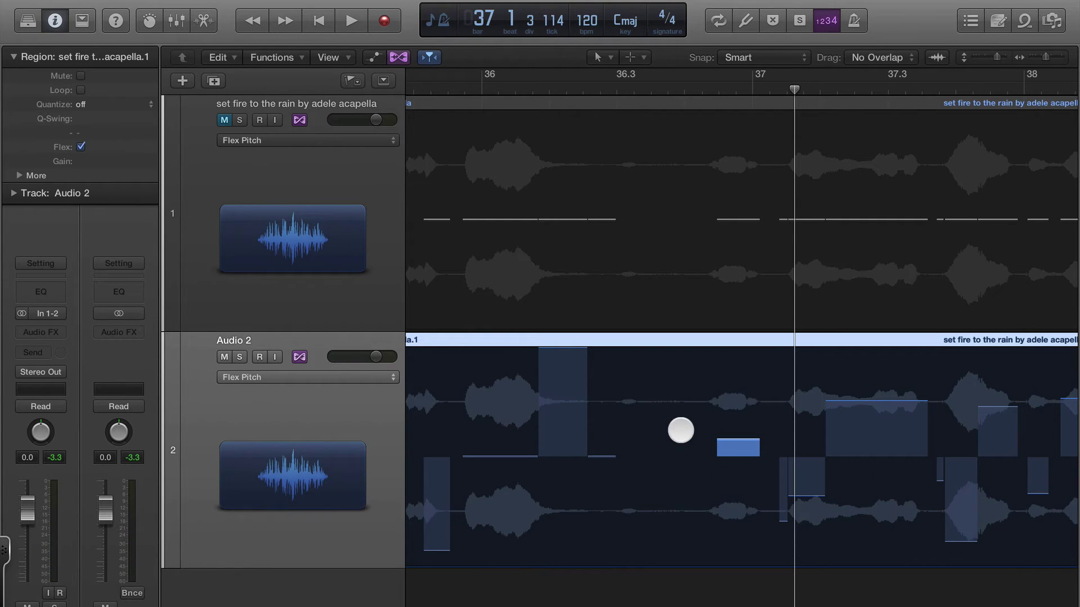
- Open the Audio 2 region in an enlarged audio editor and display its Flex Pitch notes in the track view
key("super+Left")
key("super+Left")
key("super+Left")
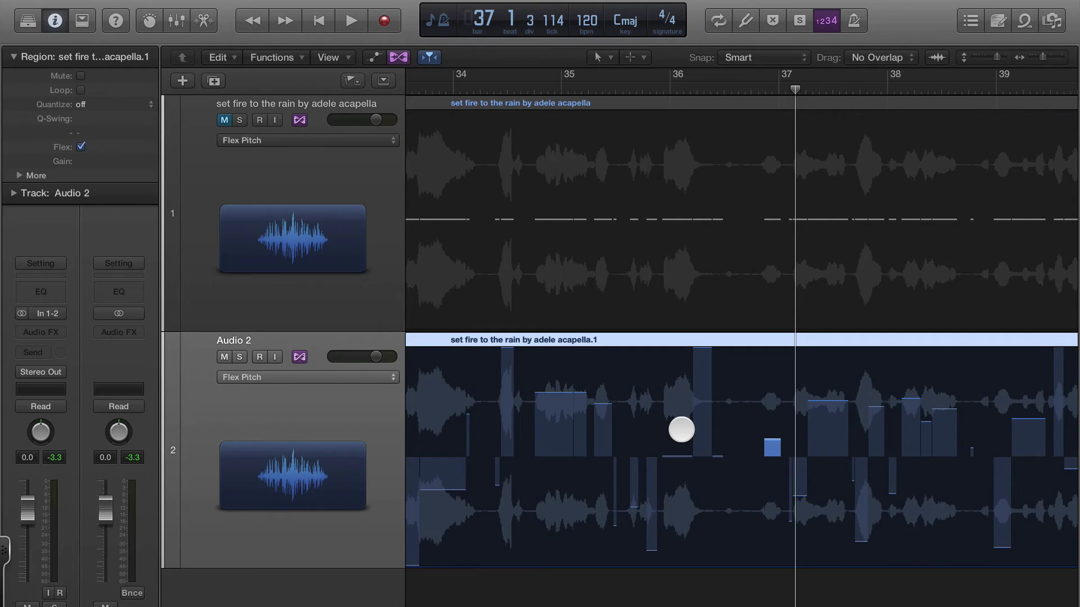
double_click(681, 430)
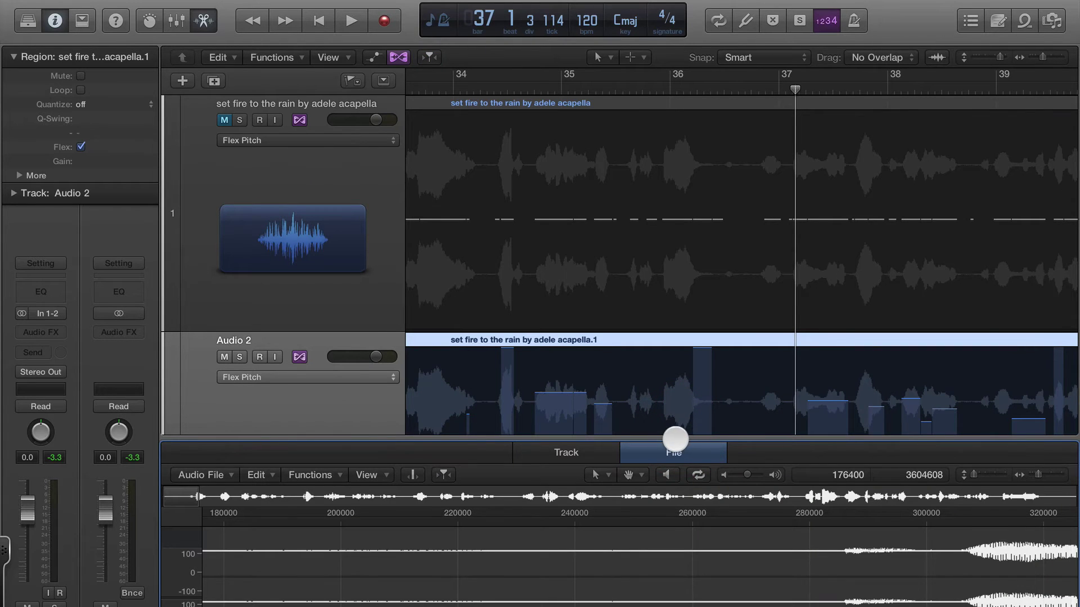
left_click_drag(675, 438, 678, 253)
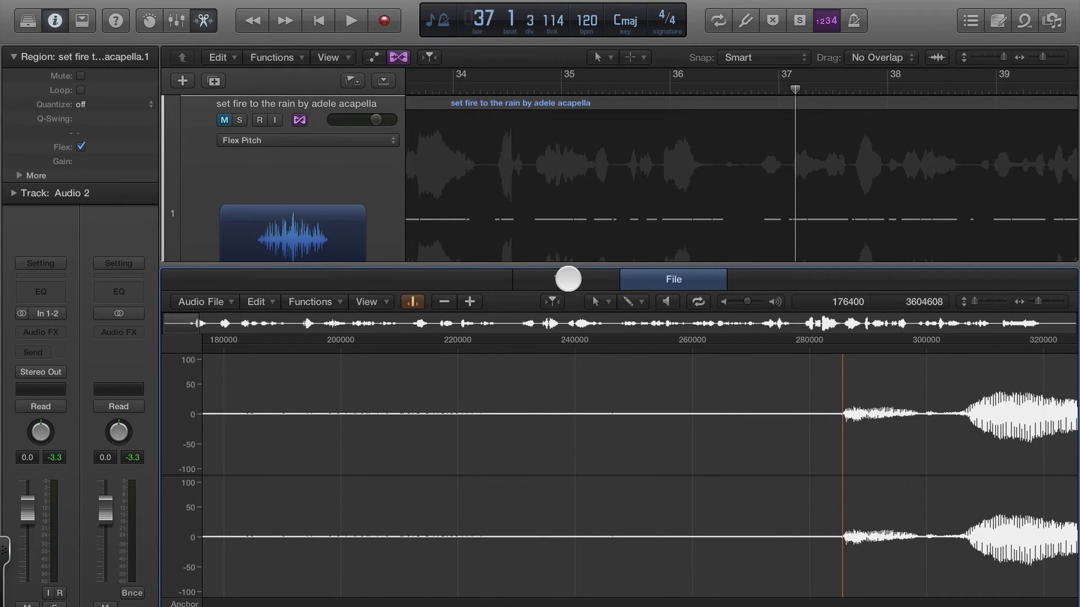
left_click(568, 279)
- Examine the Flex Pitch notes and pitch curves between bars 4 and 8, including the vibrato of the note before bar 6
scroll(713, 445, "up", 5)
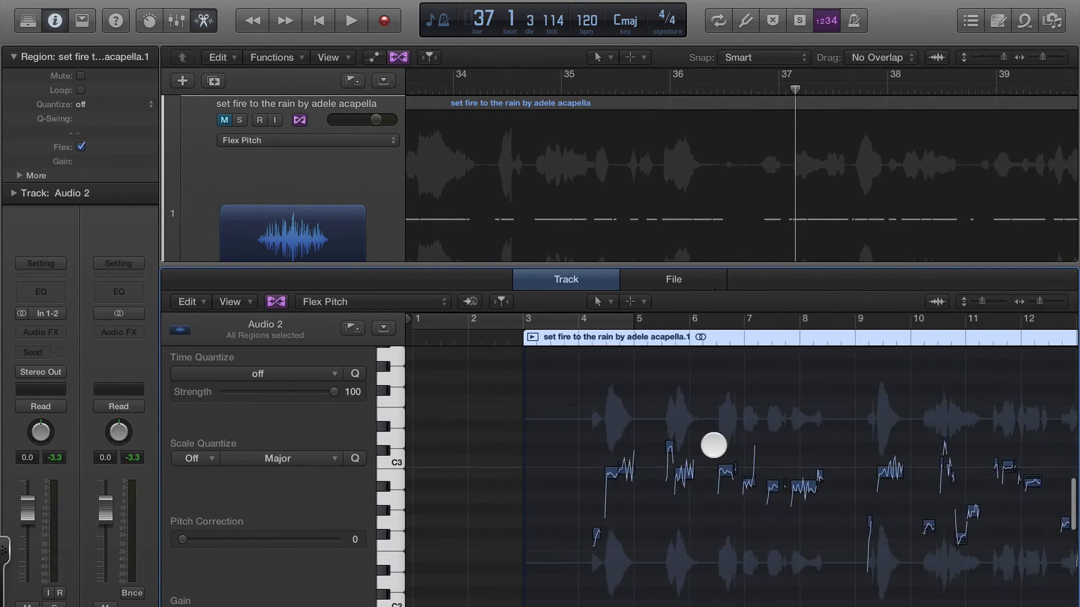
scroll(713, 445, "right", 7)
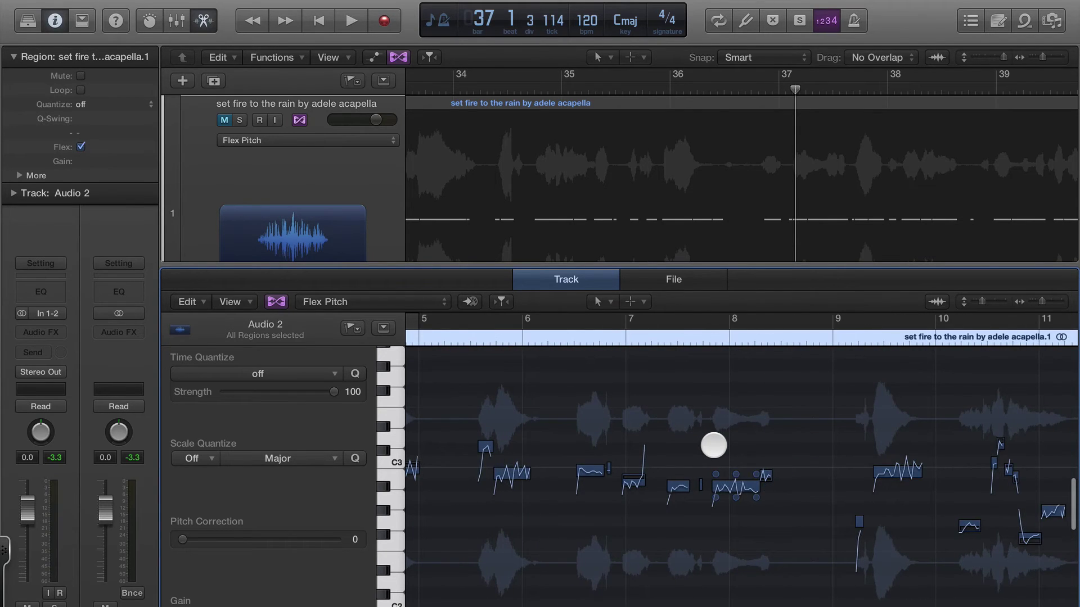
scroll(714, 445, "up", 5)
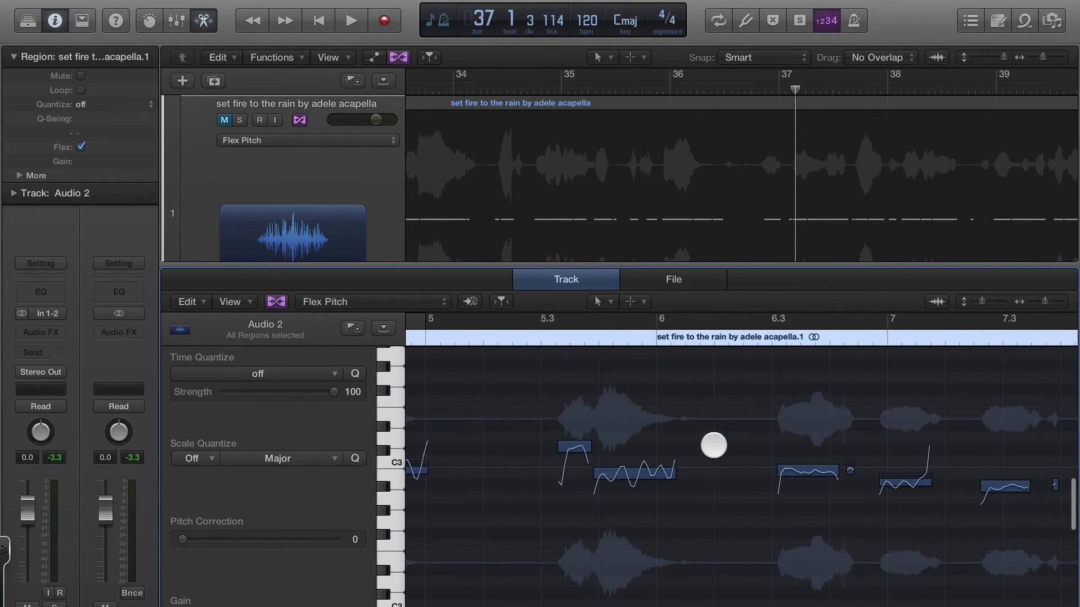
scroll(714, 444, "down", 5)
scroll(714, 445, "up", 4)
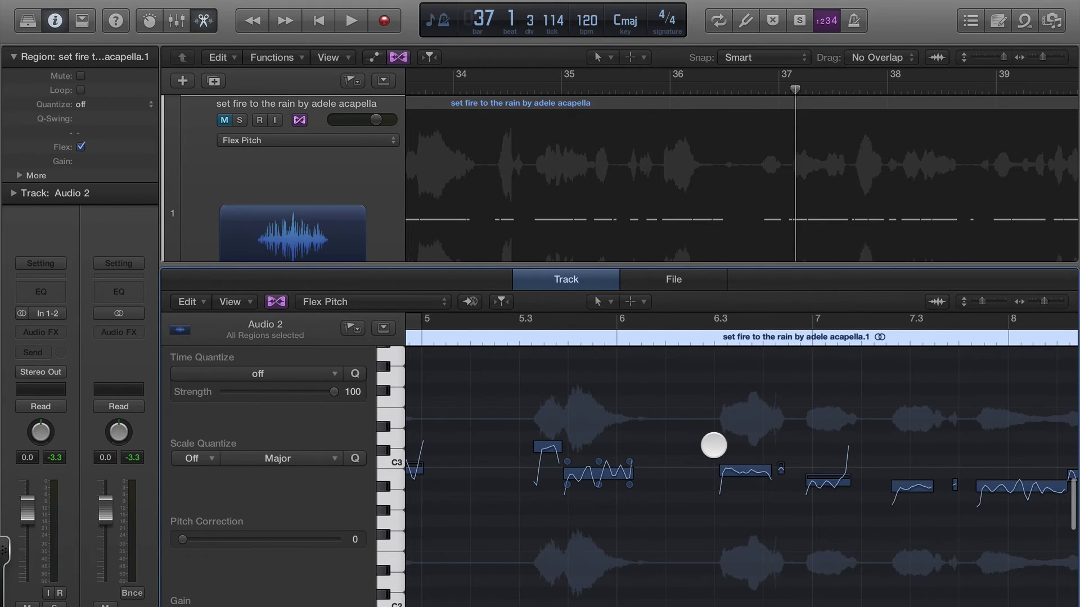
scroll(714, 444, "down", 2)
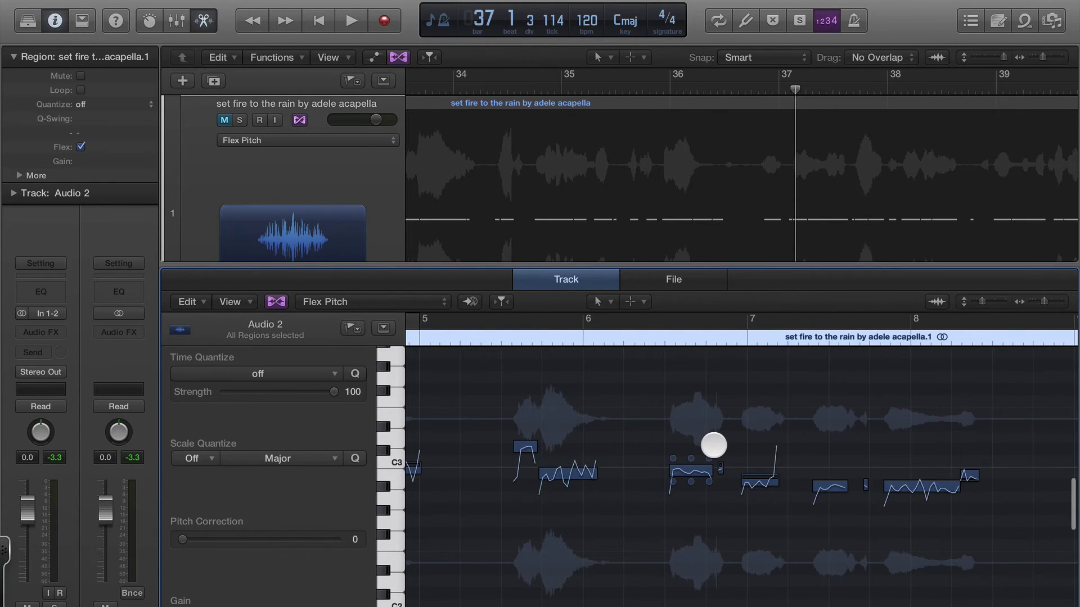
scroll(713, 445, "left", 5)
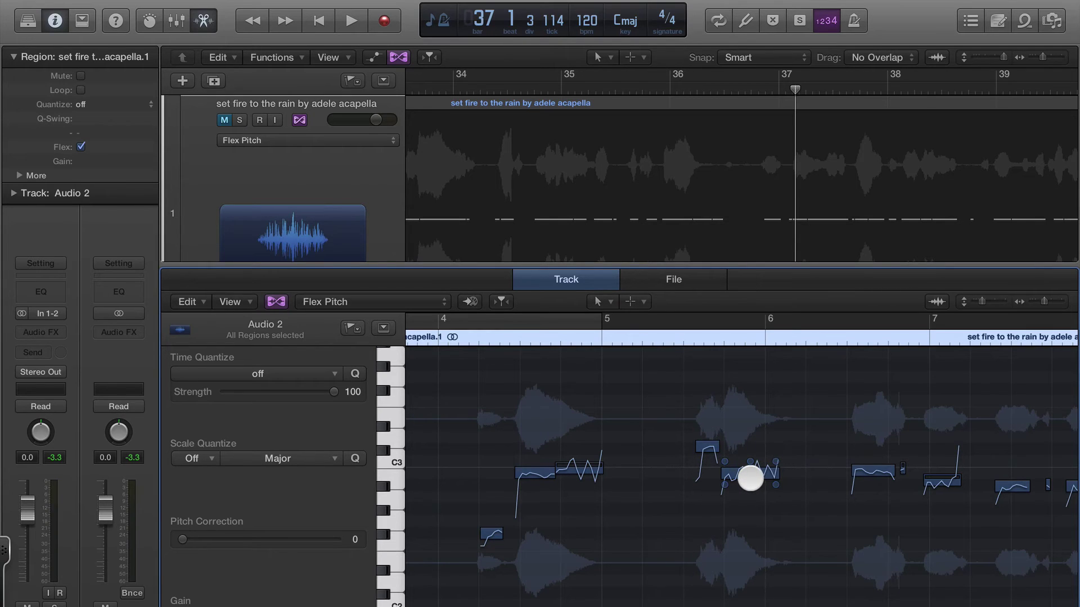
mouse_move(748, 488)
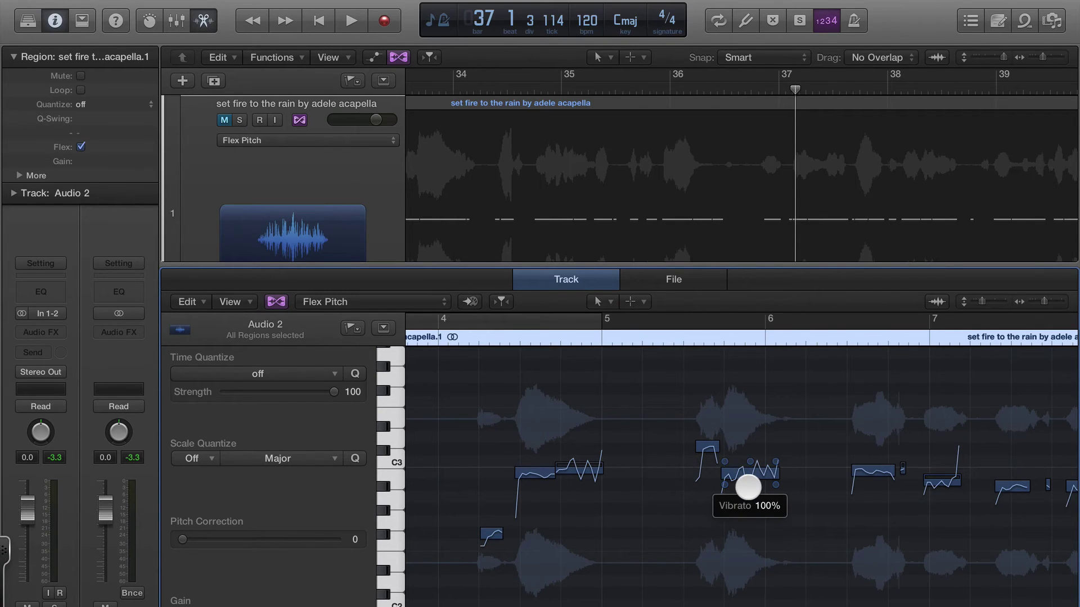
scroll(748, 487, "down", 3)
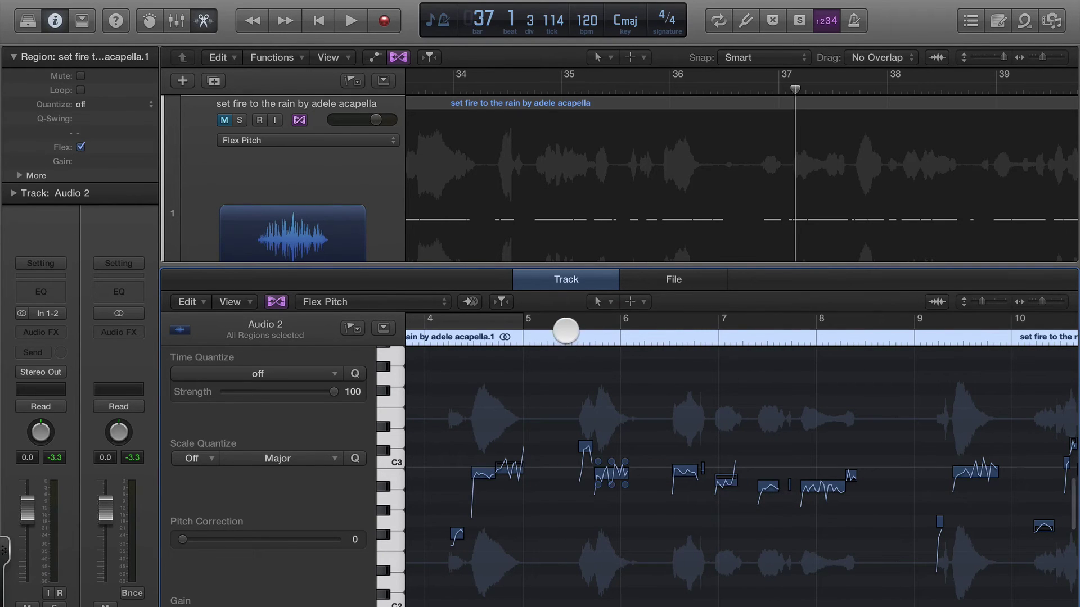
- Play the Audio 2 region in the editor from about bar 5 and stop just after bar 8
double_click(542, 337)
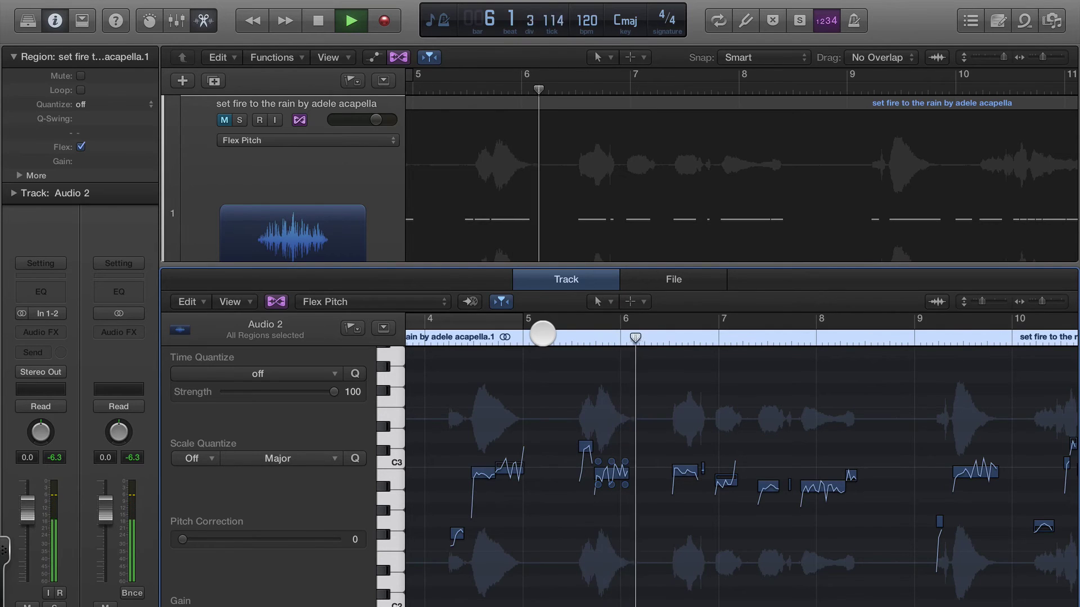
scroll(543, 334, "down", 3)
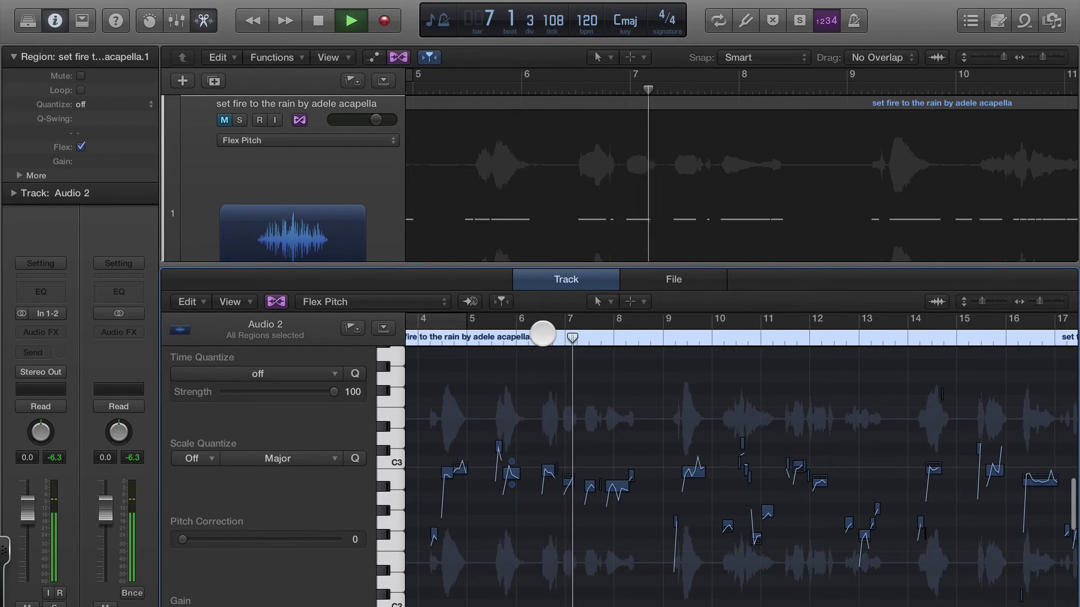
scroll(543, 334, "up", 4)
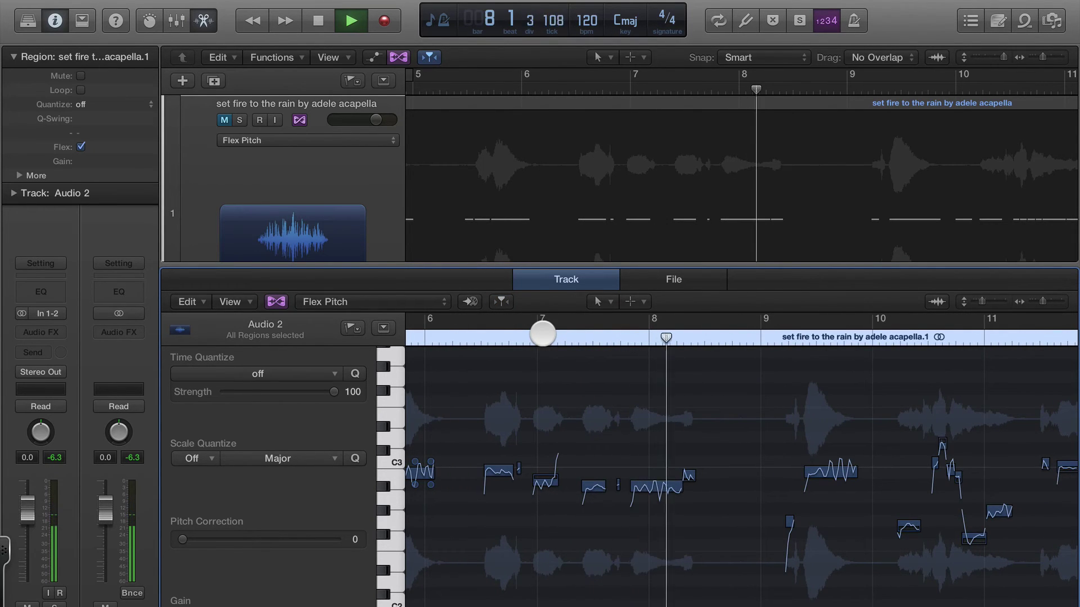
key("space")
- Strongly increase the vibrato of the long note around bar 8 and play it from just after bar 7
mouse_move(656, 497)
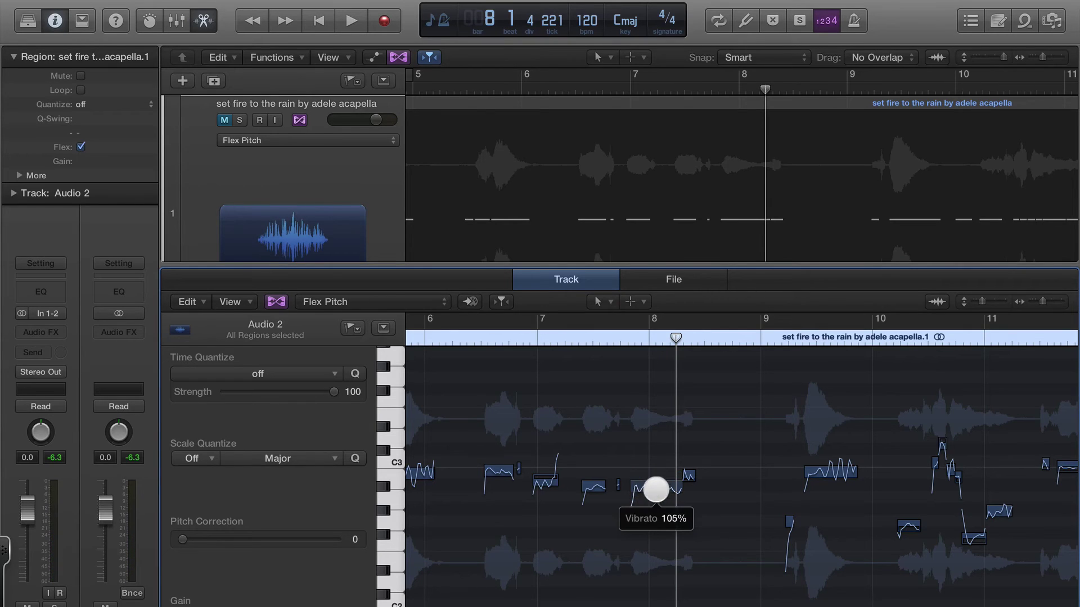
left_click_drag(653, 439, 653, 436)
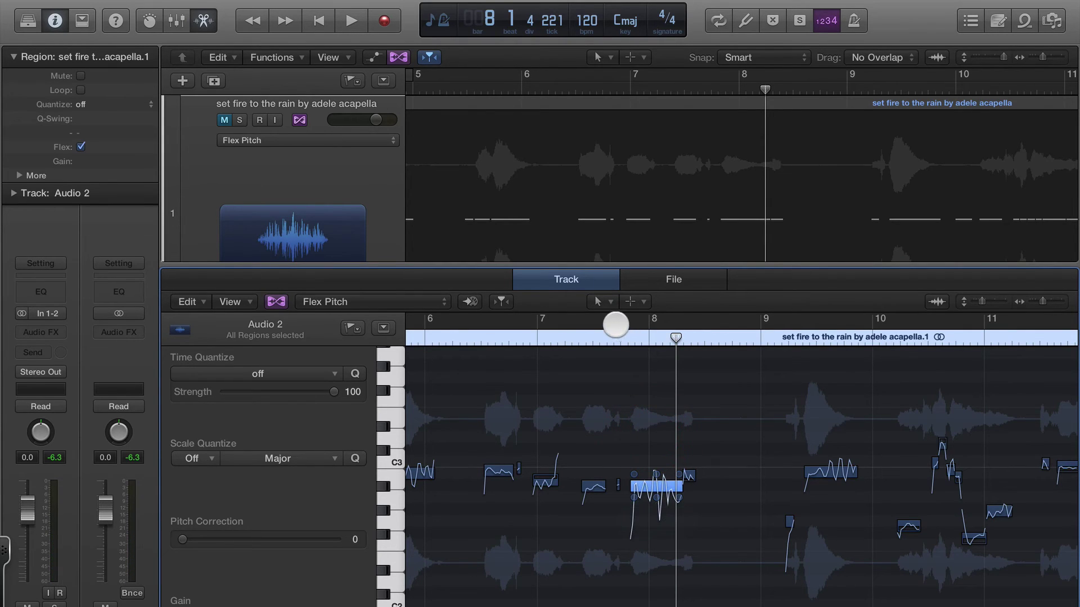
double_click(610, 336)
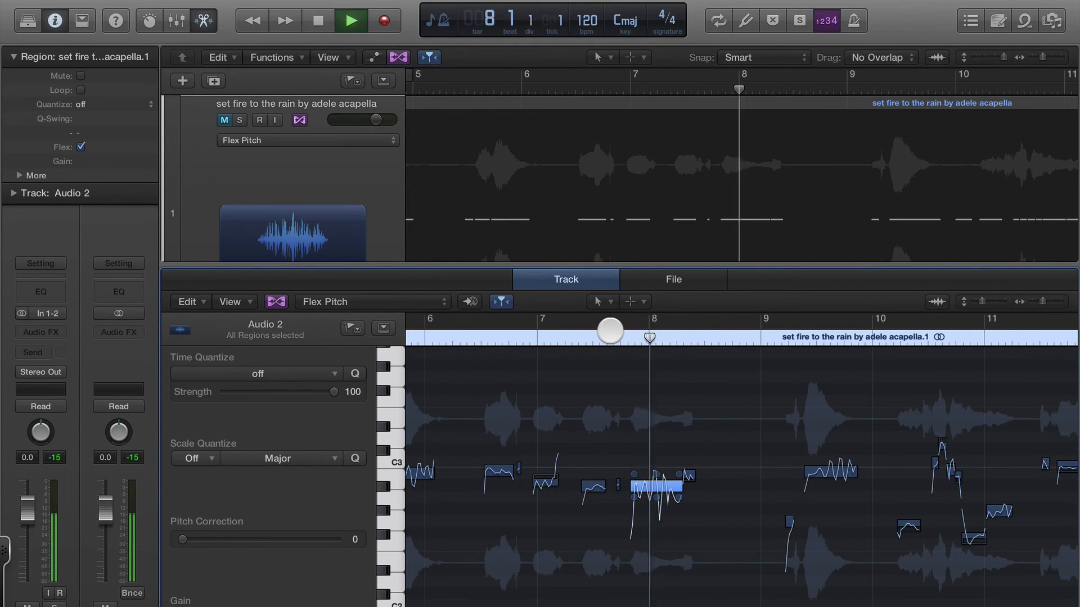
- Reduce the vibrato of the long note around bar 8 to 30% and play it from just after bar 7
mouse_move(658, 498)
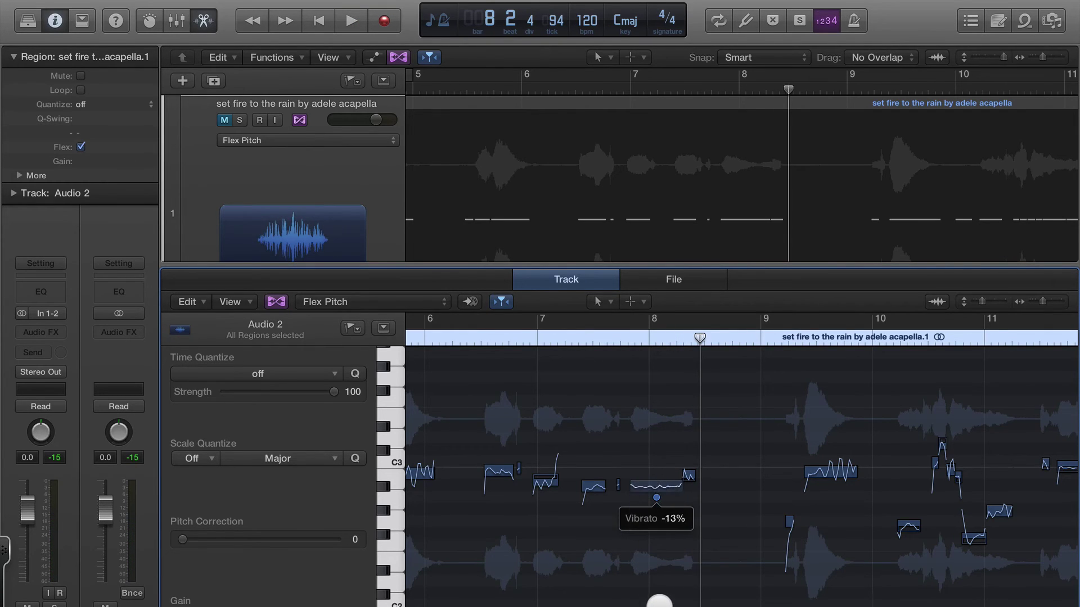
left_click_drag(659, 586, 660, 584)
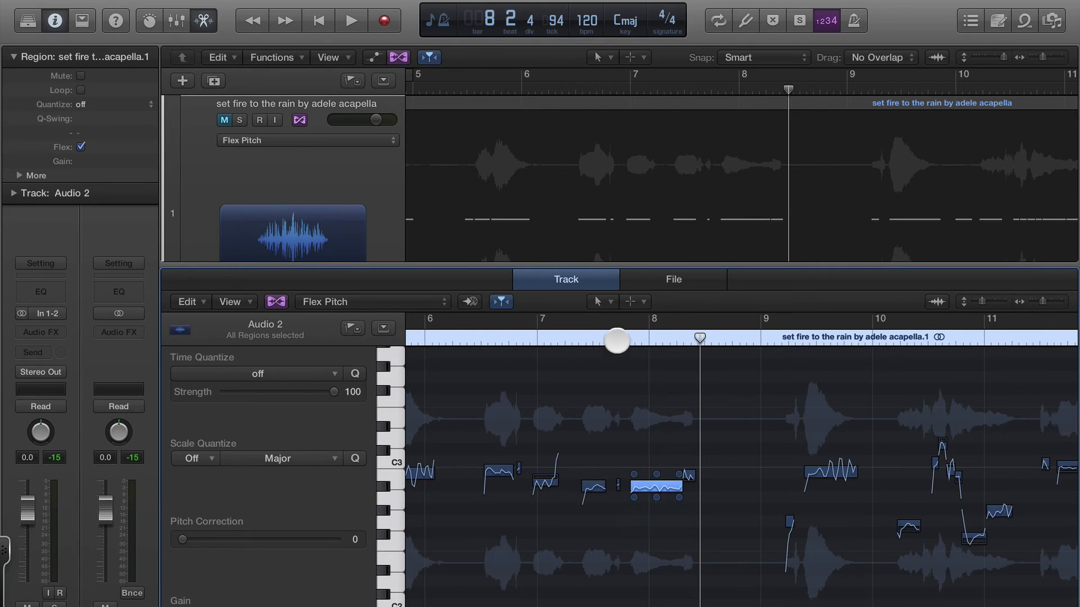
double_click(599, 338)
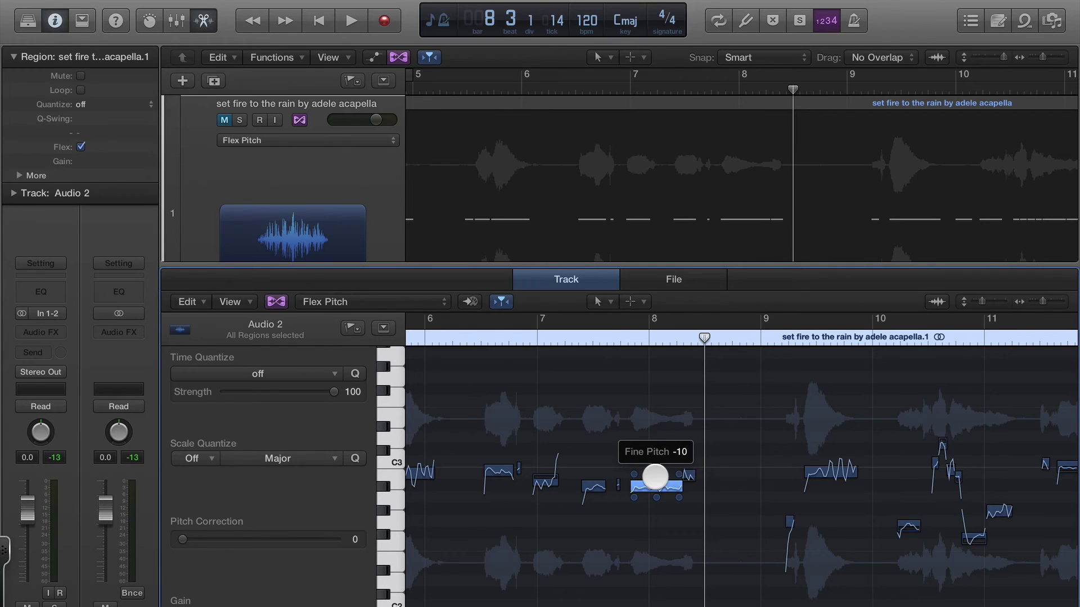
- Adjust the pitch drift at the start of the long note around bar 8
mouse_move(657, 495)
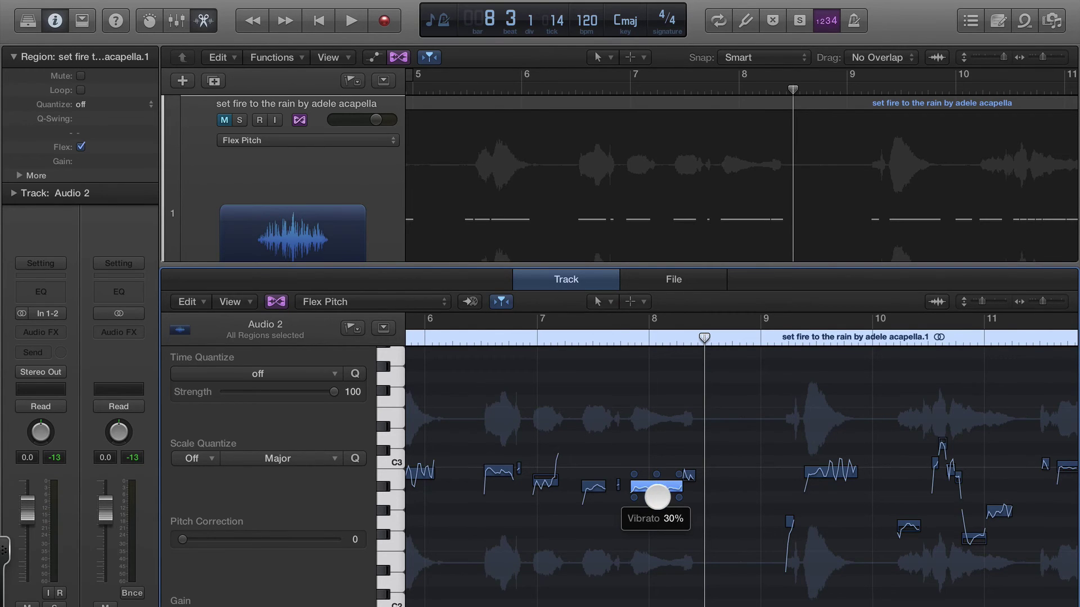
mouse_move(634, 472)
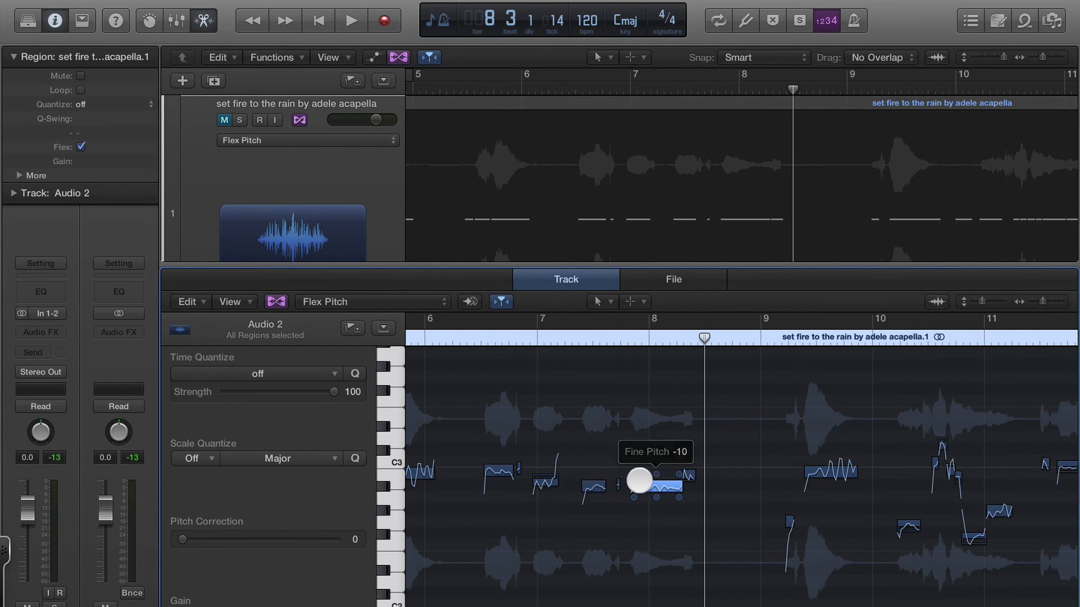
left_click_drag(615, 478, 633, 475)
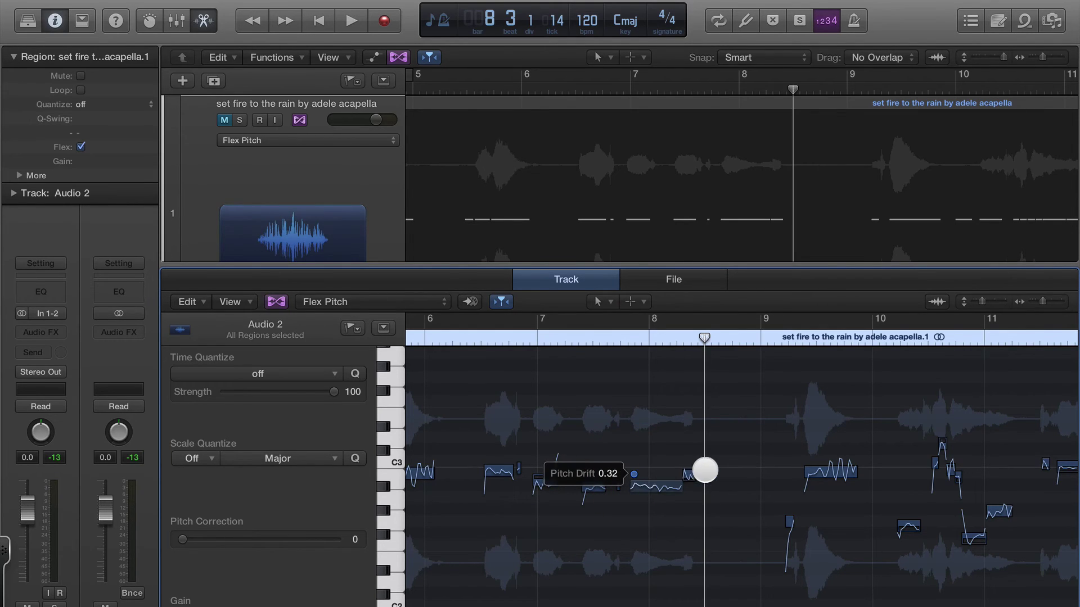
- Try the long note around bar 8 two semitones lower, play it from bar 7, and restore its pitch
left_click_drag(704, 470, 665, 517)
left_click(544, 338)
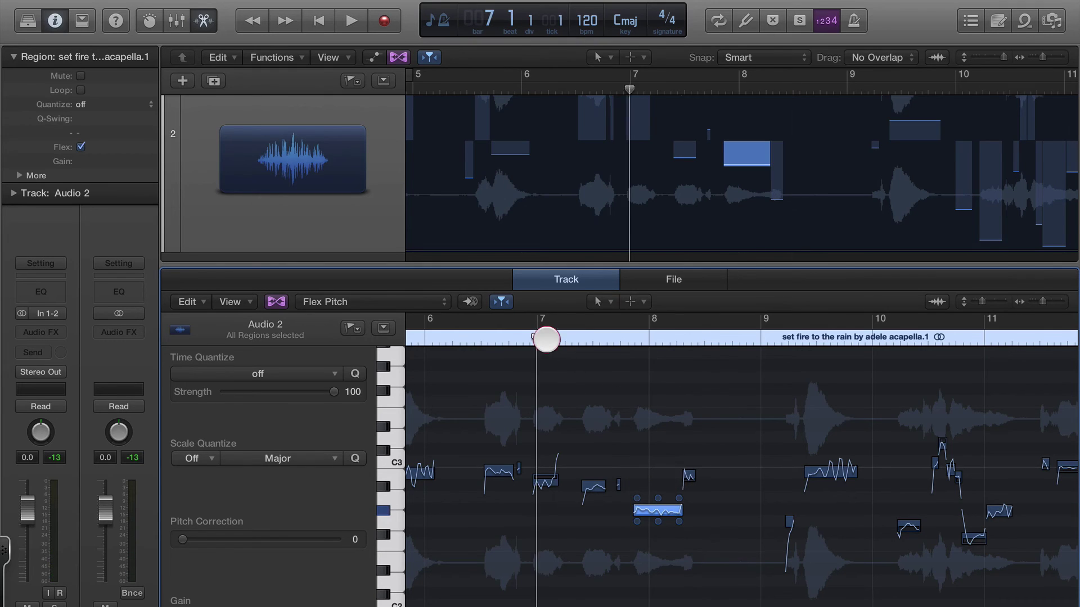
key("space")
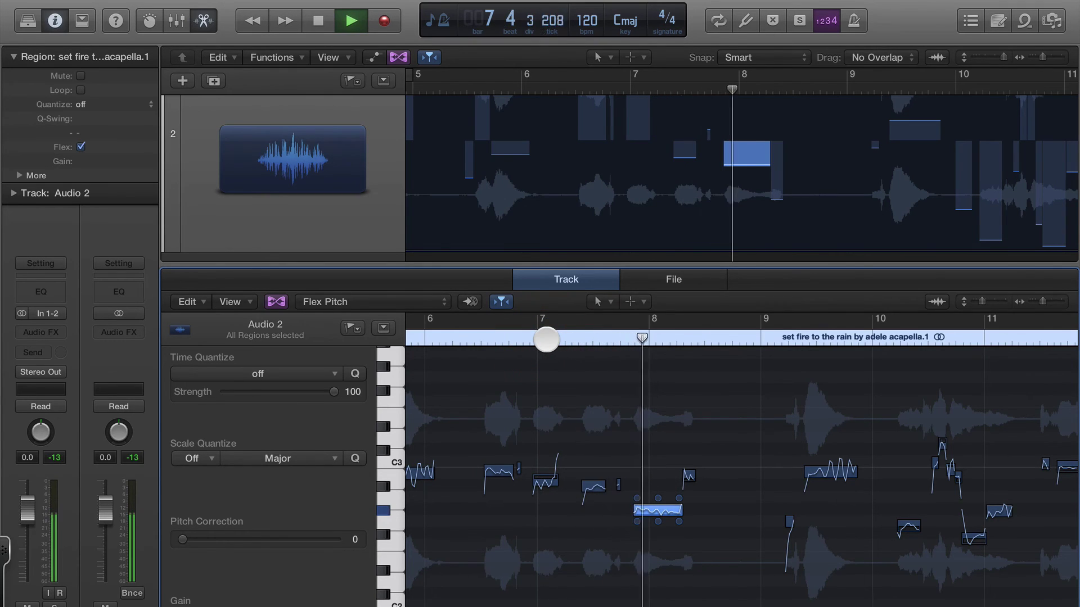
key("space")
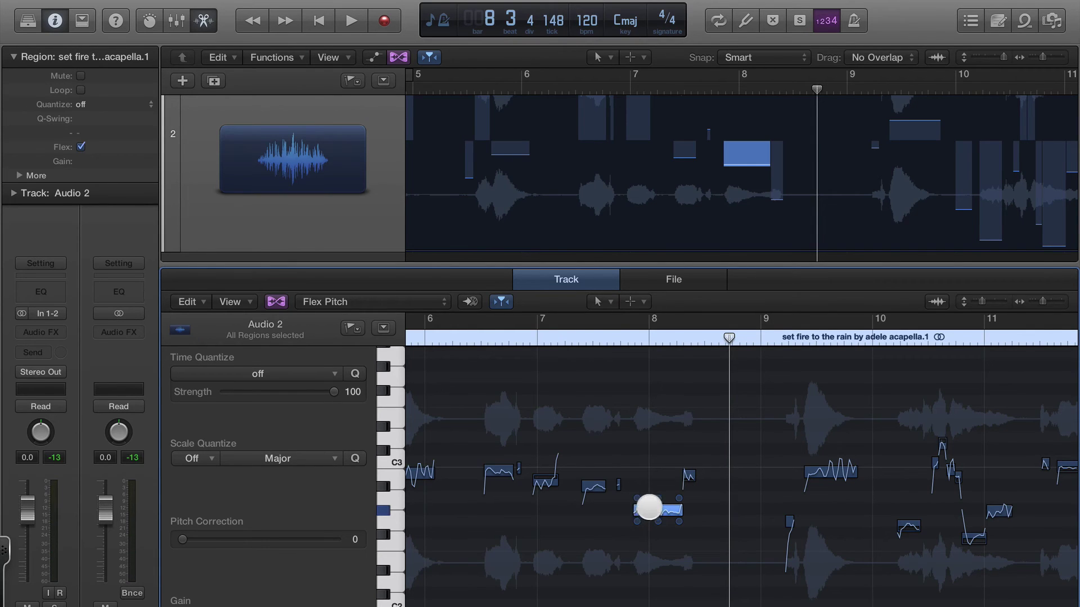
left_click_drag(649, 508, 647, 495)
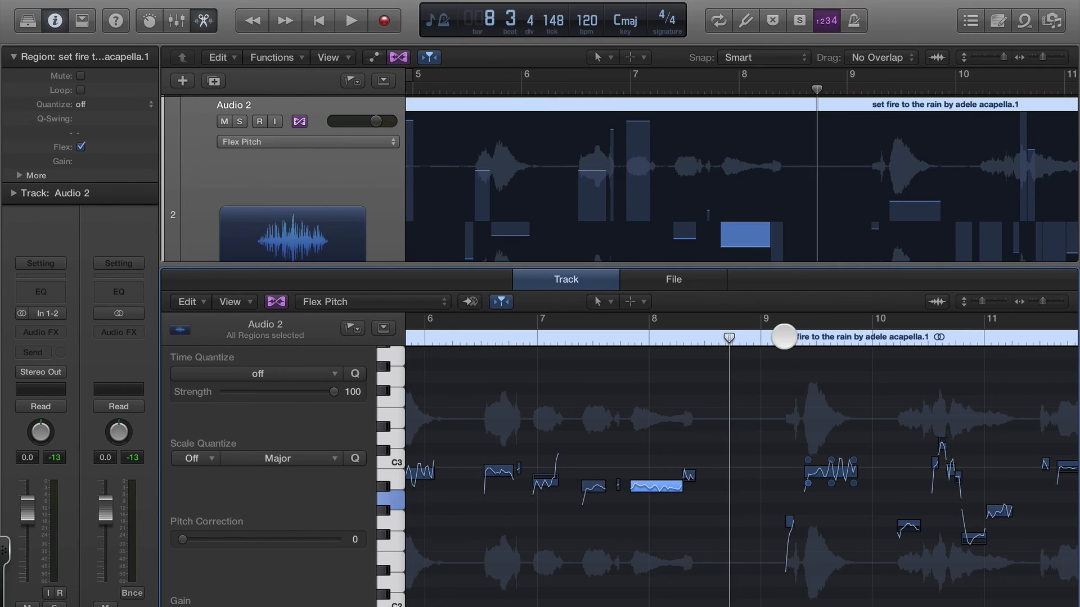
- Play the Audio 2 region from about bar 9, continuing the audition from around bar 23
left_click(783, 337)
key("space")
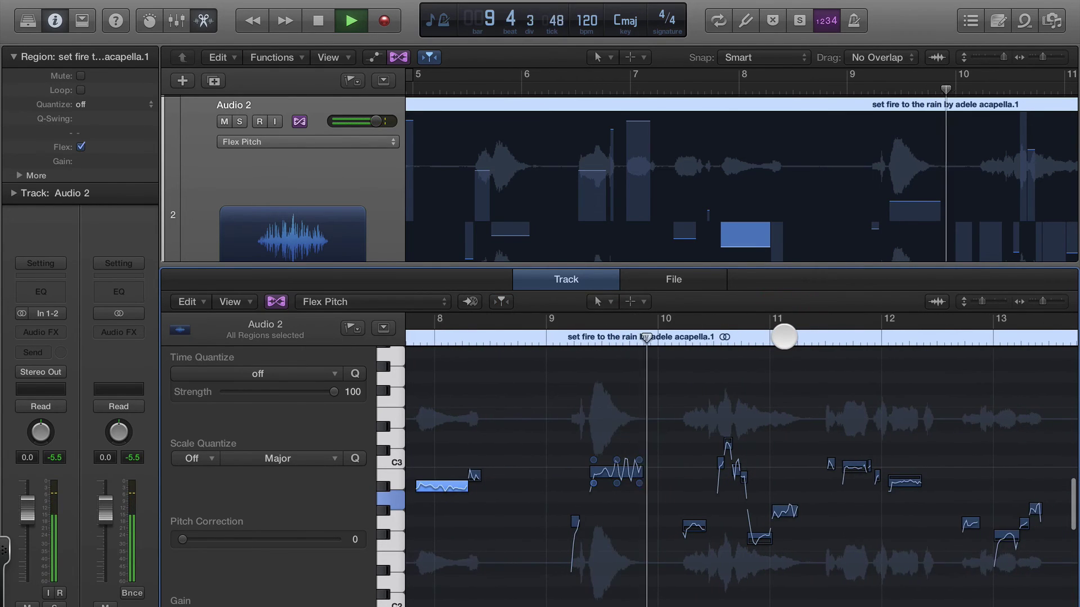
scroll(784, 337, "down", 5)
scroll(784, 336, "right", 5)
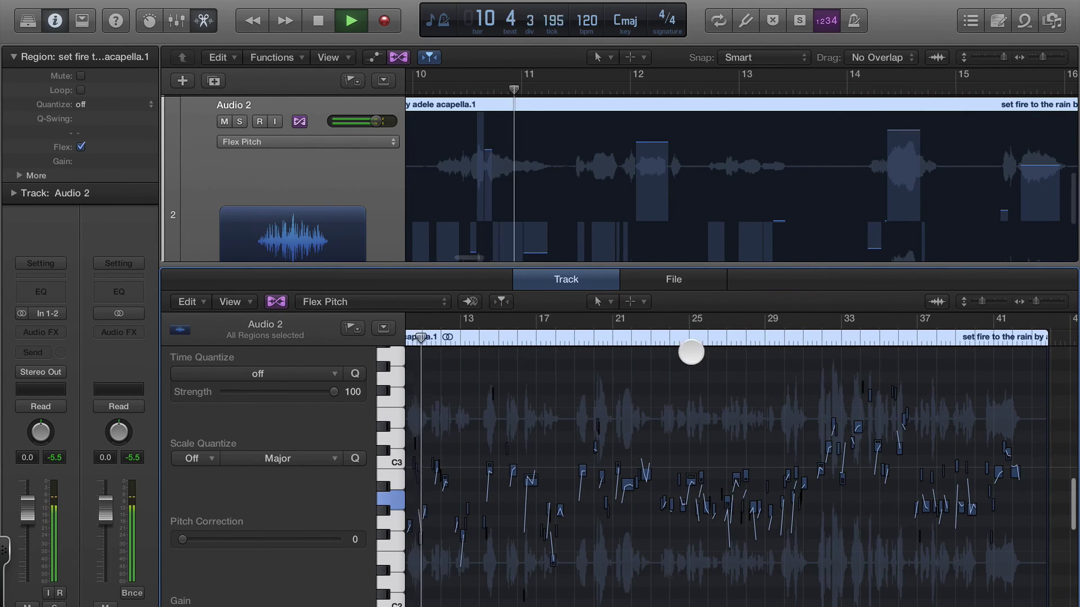
left_click(655, 340)
scroll(458, 339, "left", 5)
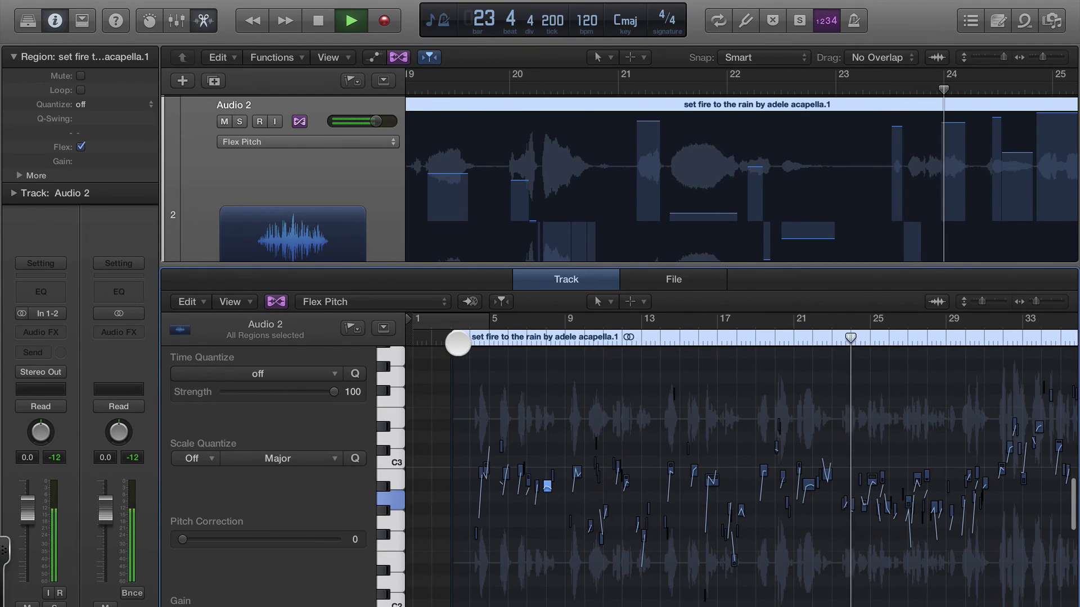
- Audition the passage between bars 10 and 14 from several starting points and stop playback just after bar 11
left_click(637, 336)
scroll(638, 336, "up", 4)
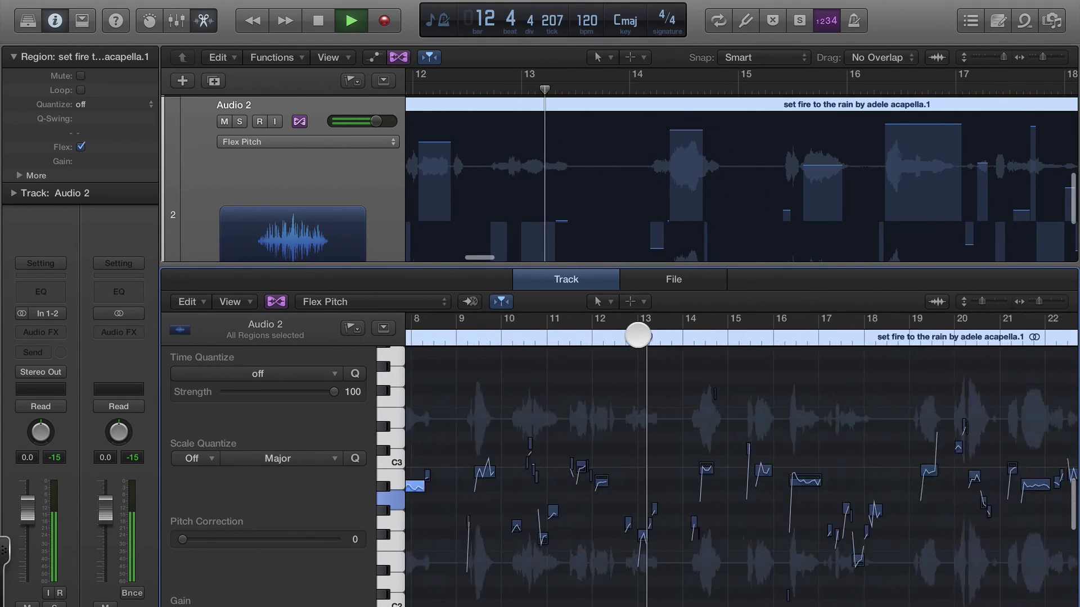
scroll(638, 336, "up", 1)
scroll(638, 336, "up", 1)
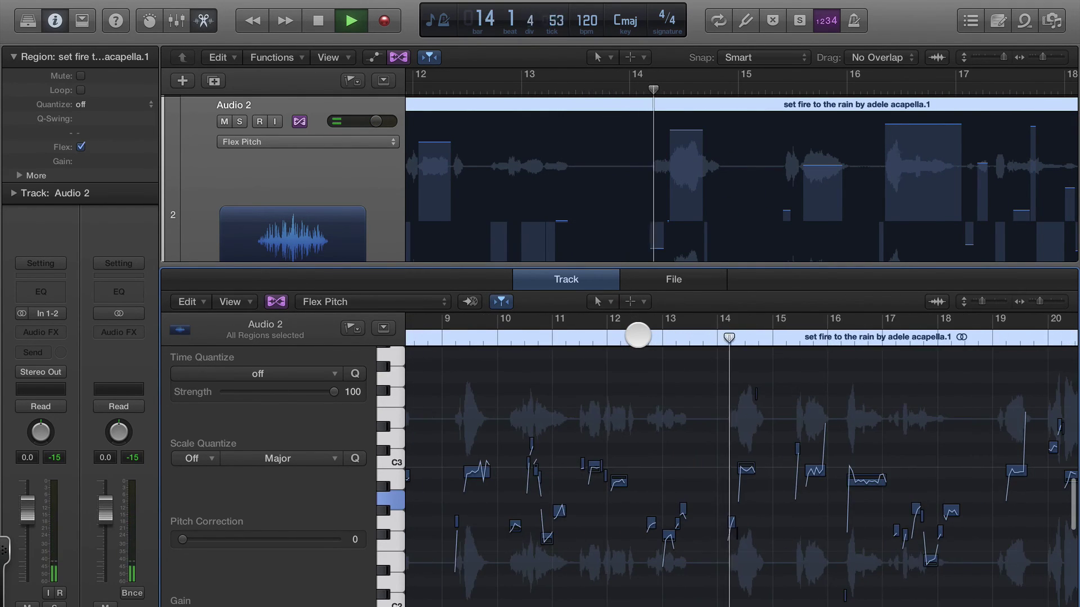
left_click(526, 338)
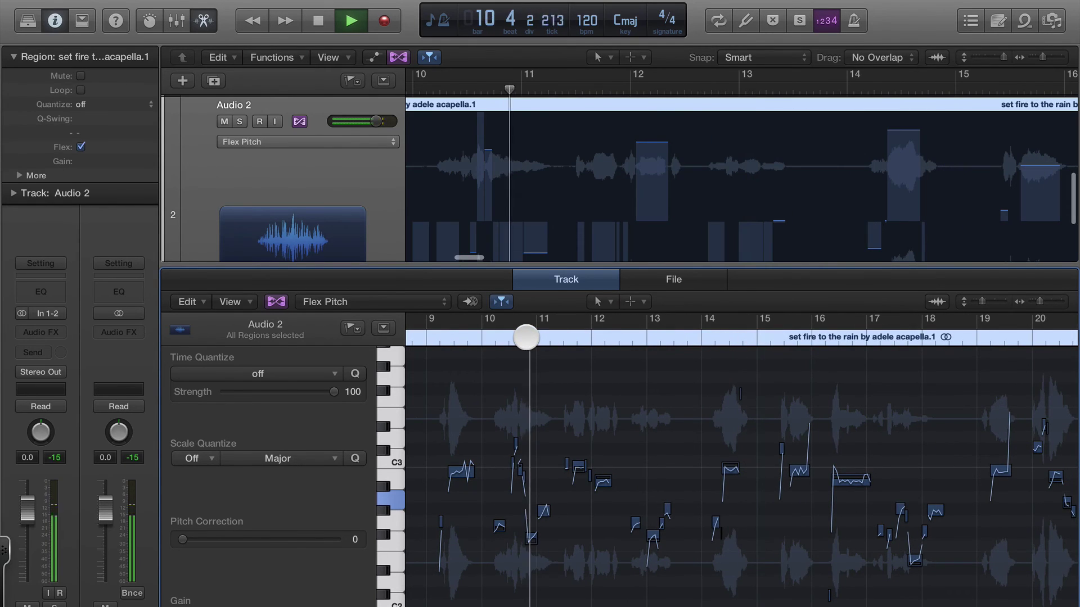
scroll(525, 338, "up", 2)
left_click(455, 336)
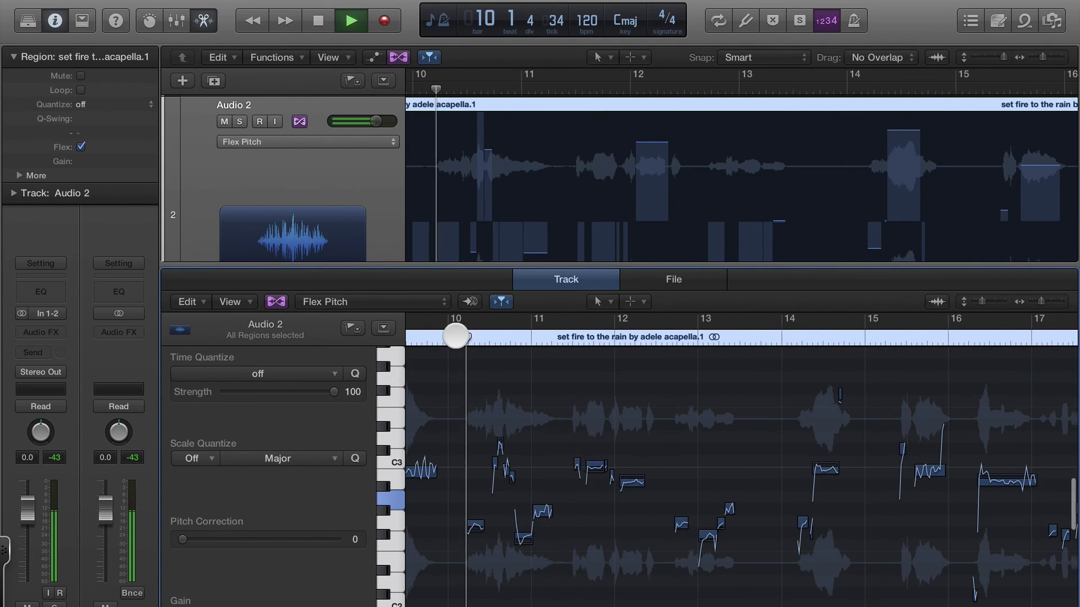
scroll(501, 333, "up", 4)
key("space")
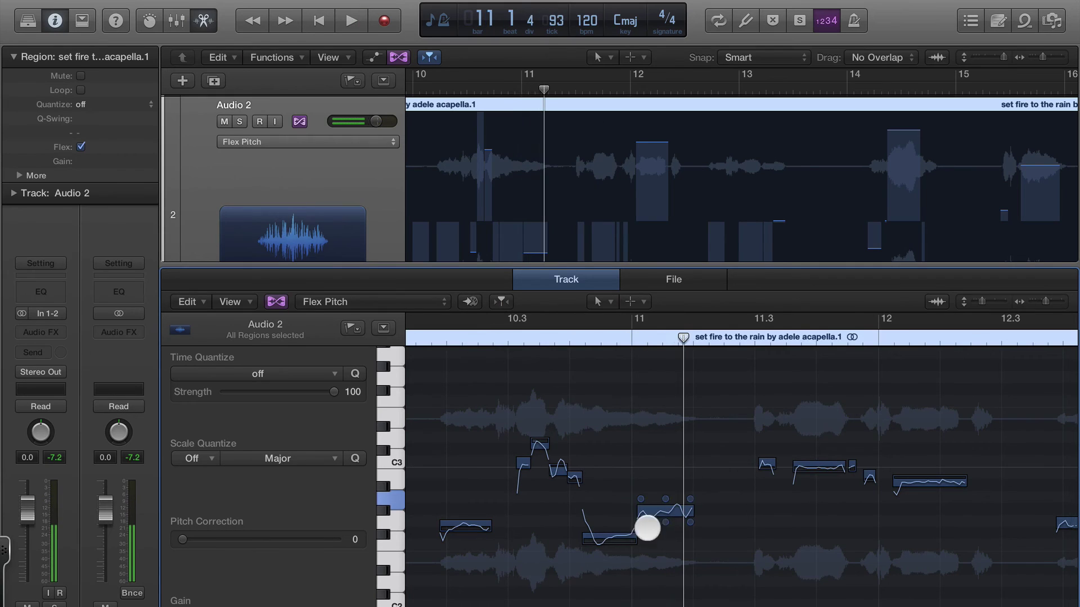
- Raise the note just before bar 11 by one semitone and play it from about bar 10.3
left_click_drag(602, 540, 603, 523)
double_click(510, 340)
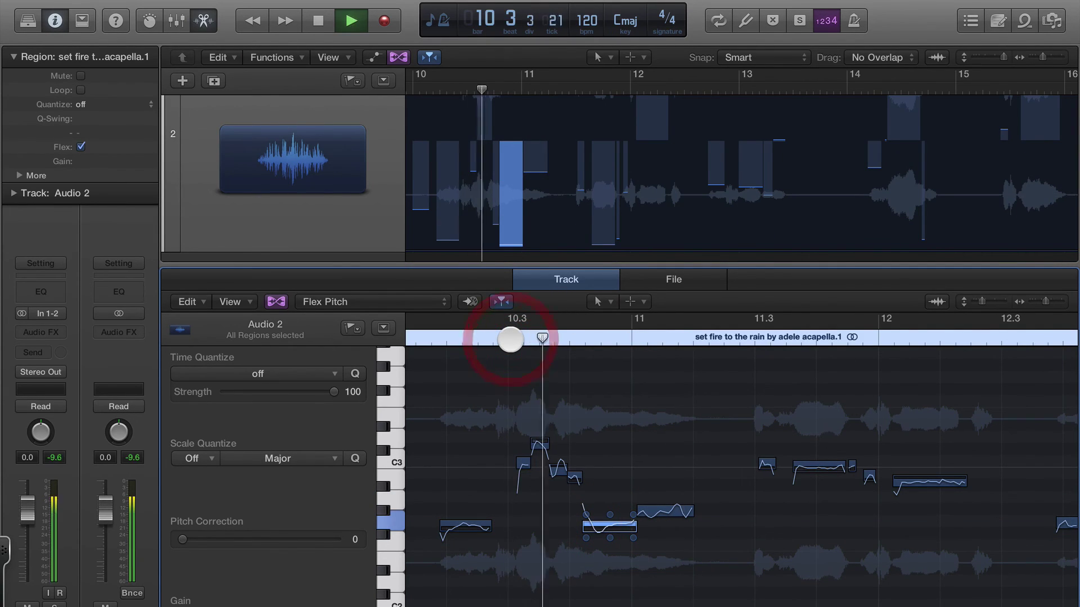
key("space")
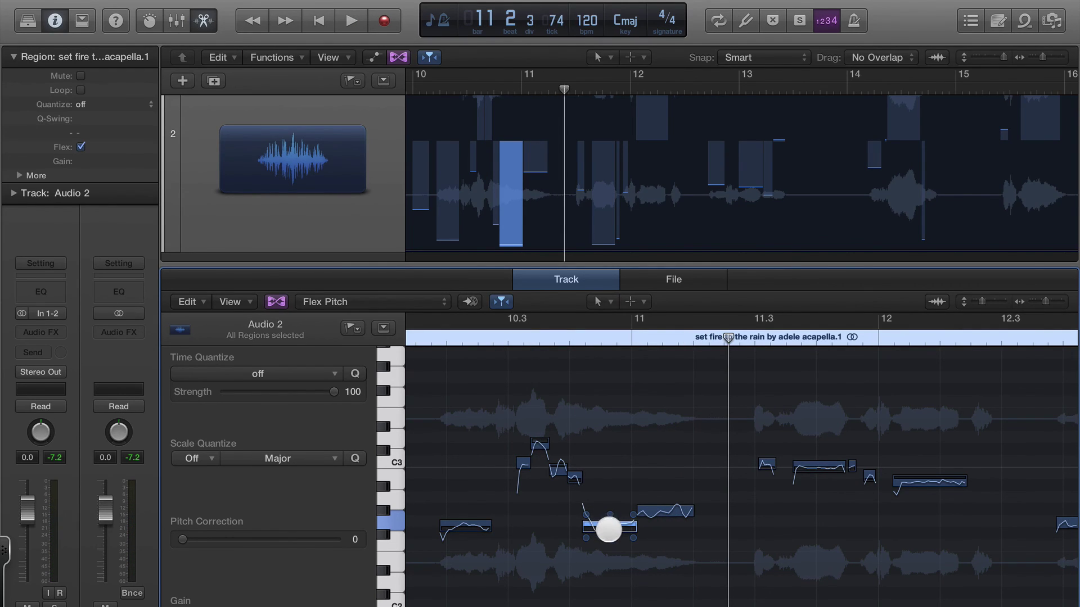
- Try the note just before bar 11 another semitone higher, play it from bar 10.3, and restore its original pitch
left_click_drag(608, 529, 607, 513)
double_click(515, 343)
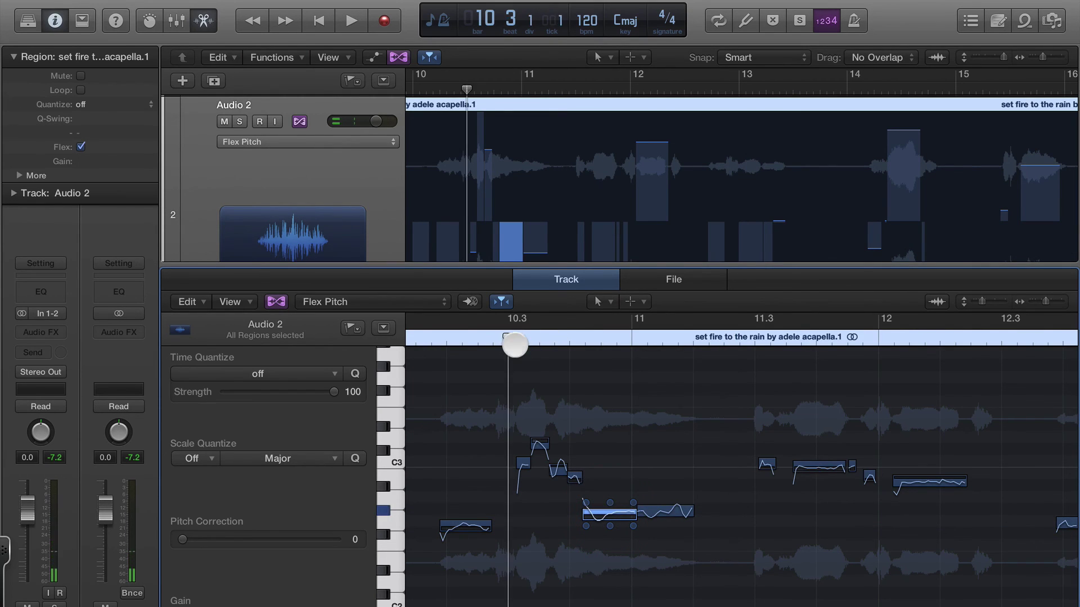
key("space")
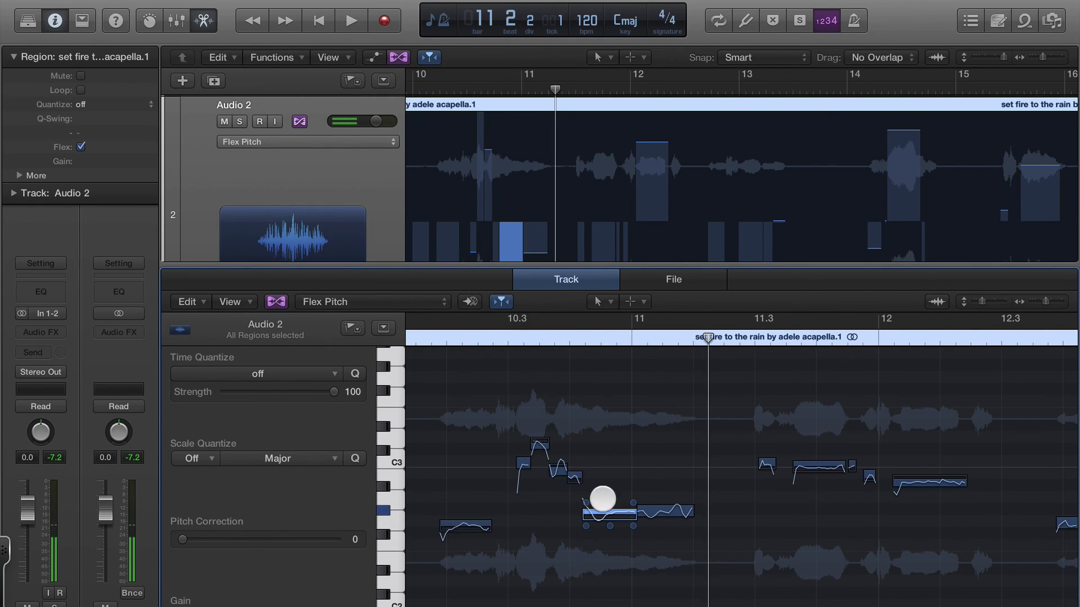
left_click_drag(602, 499, 606, 506)
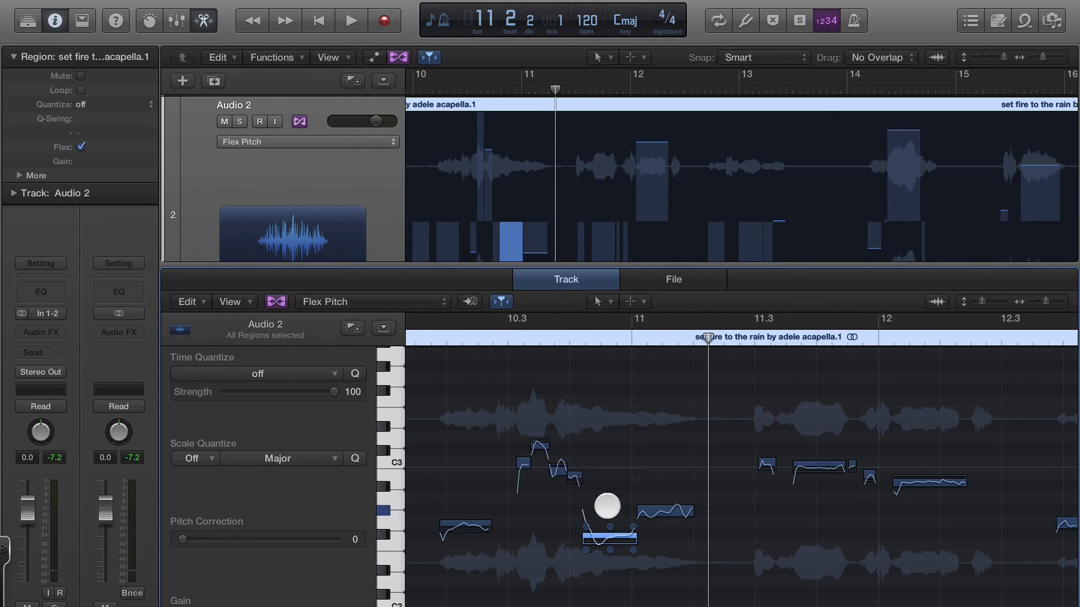
double_click(613, 540)
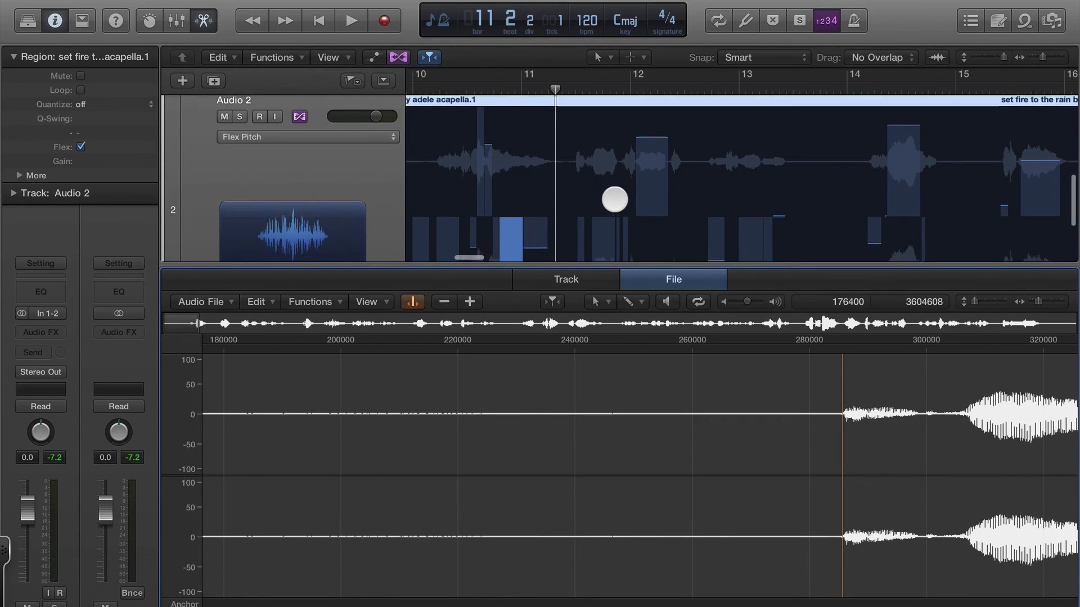
scroll(615, 199, "down", 3)
scroll(615, 199, "up", 3)
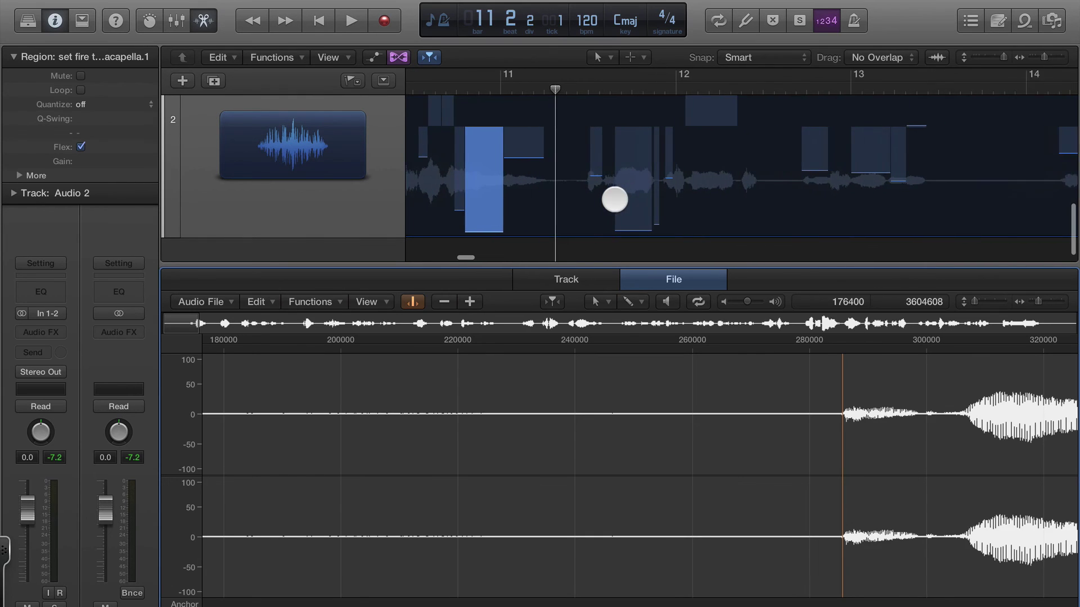
scroll(615, 199, "down", 2)
scroll(614, 208, "down", 3)
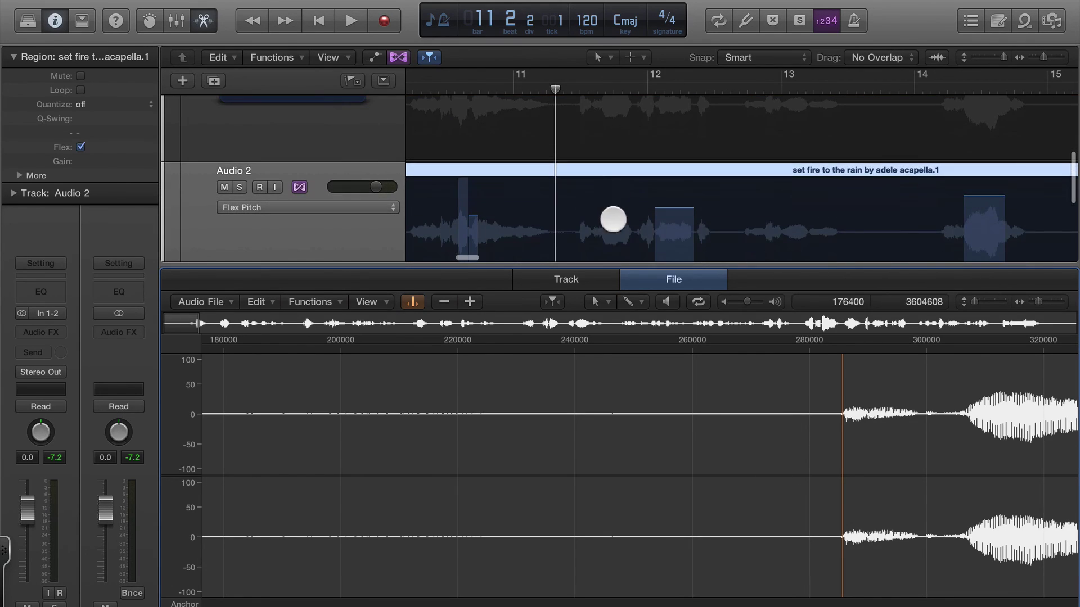
left_click(572, 284)
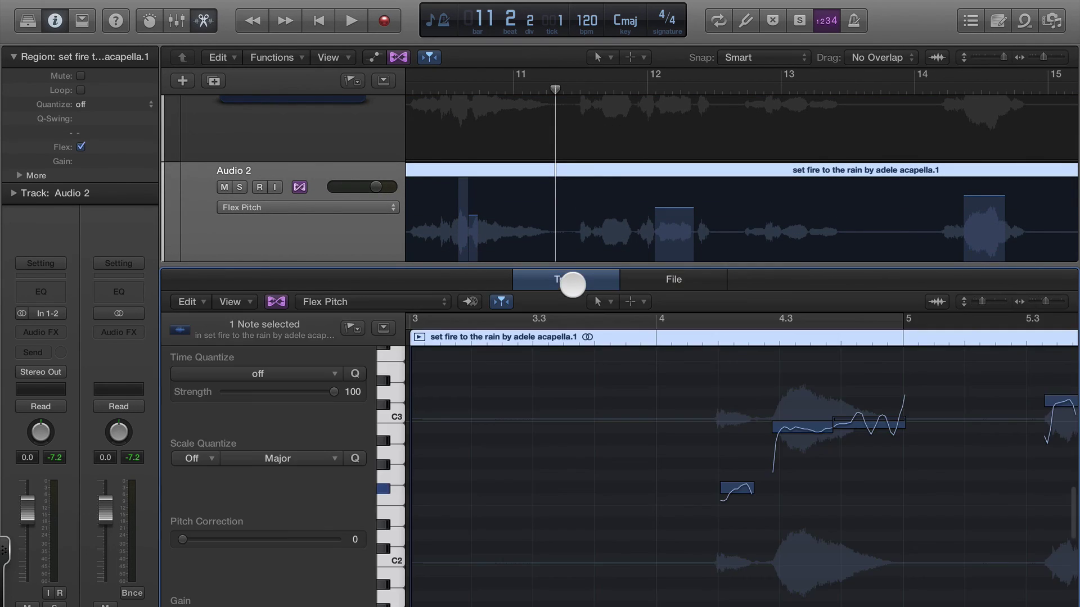
- Play the Audio 2 region from just after bar 4 through the note before bar 5, and stop after it
scroll(728, 399, "down", 4)
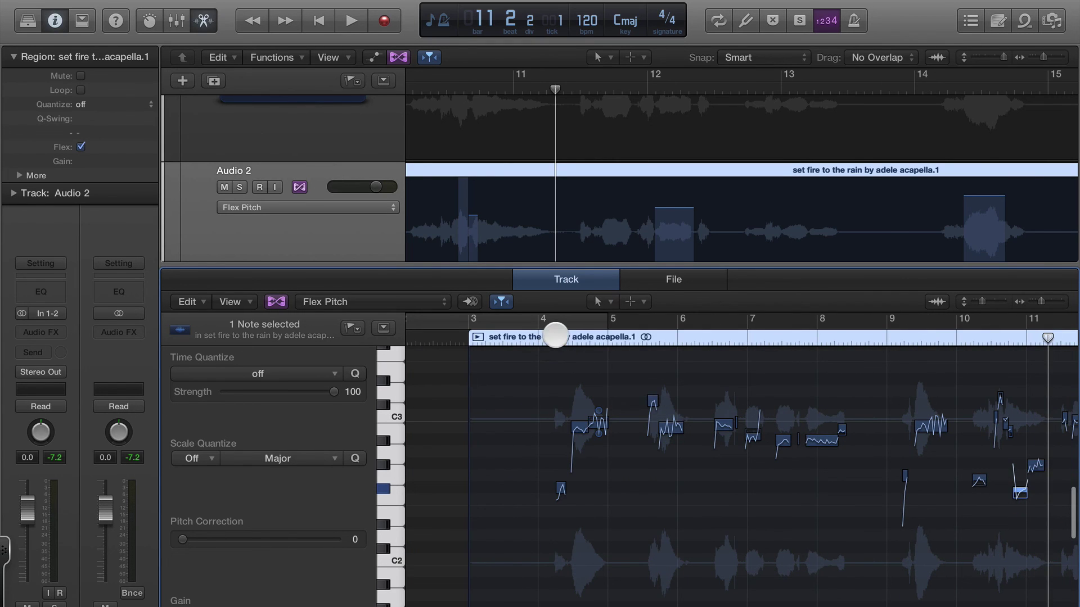
left_click(555, 336)
key("space")
scroll(556, 336, "up", 5)
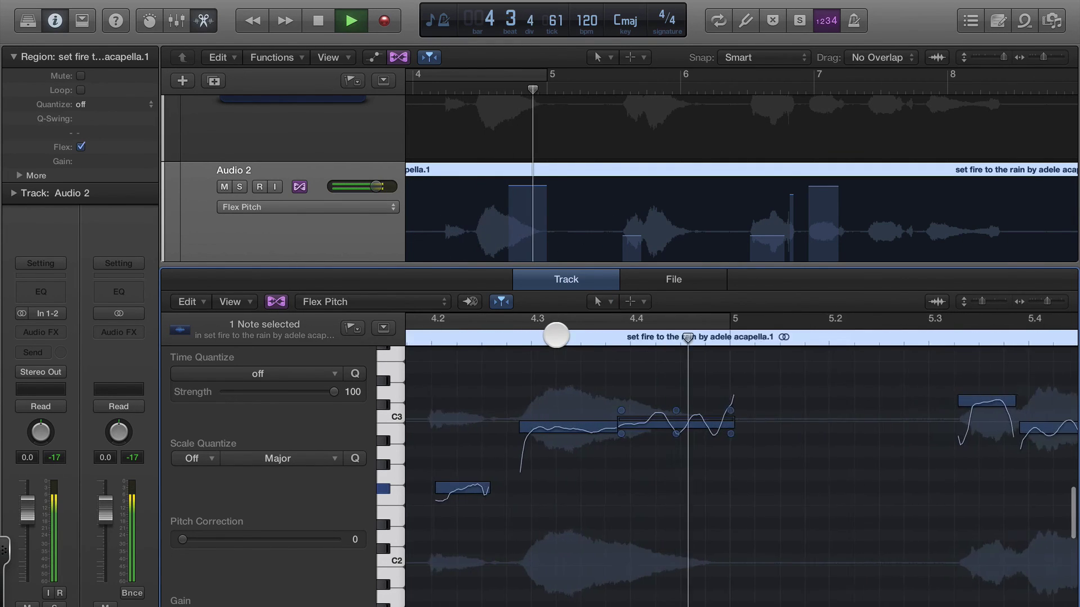
scroll(555, 336, "up", 2)
key("space")
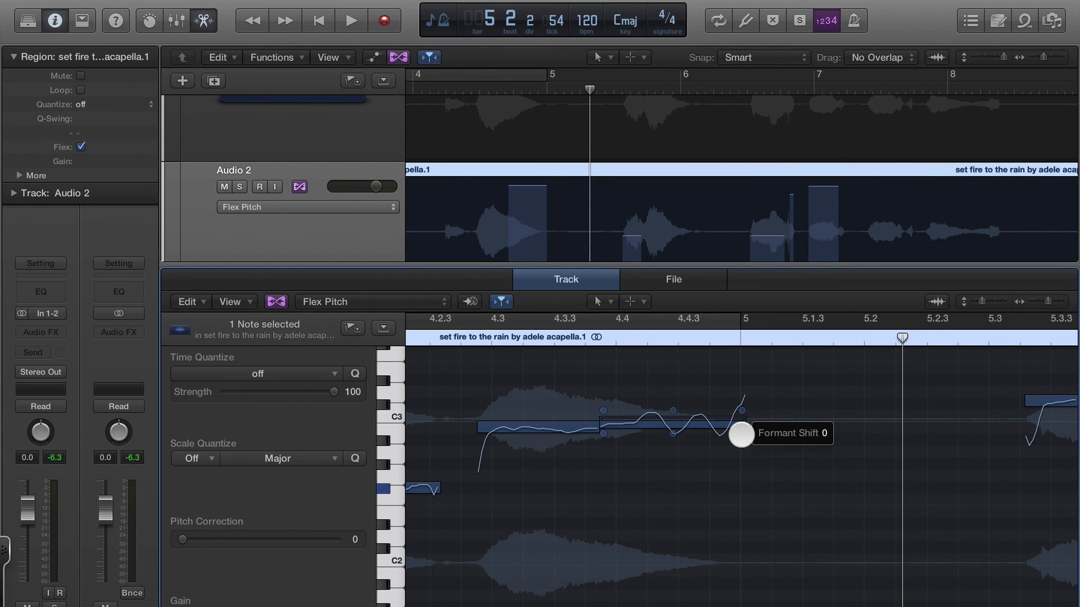
- Raise the formant shift of the note just before bar 5 and play it from about bar 4.3
left_click_drag(741, 434, 723, 385)
left_click(552, 335)
key("space")
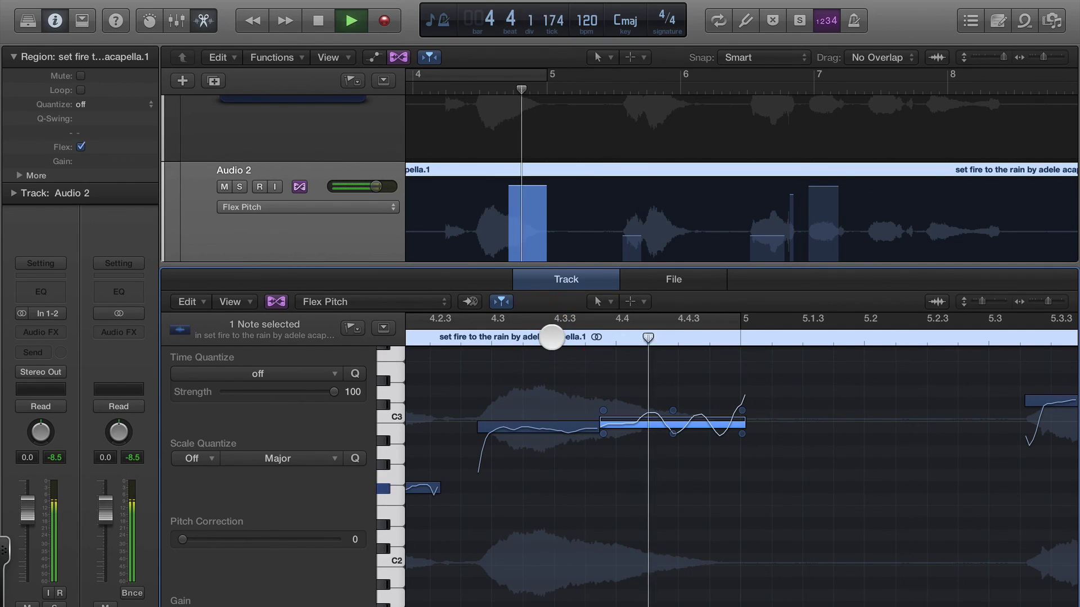
key("space")
key("super+Left")
key("super+Left")
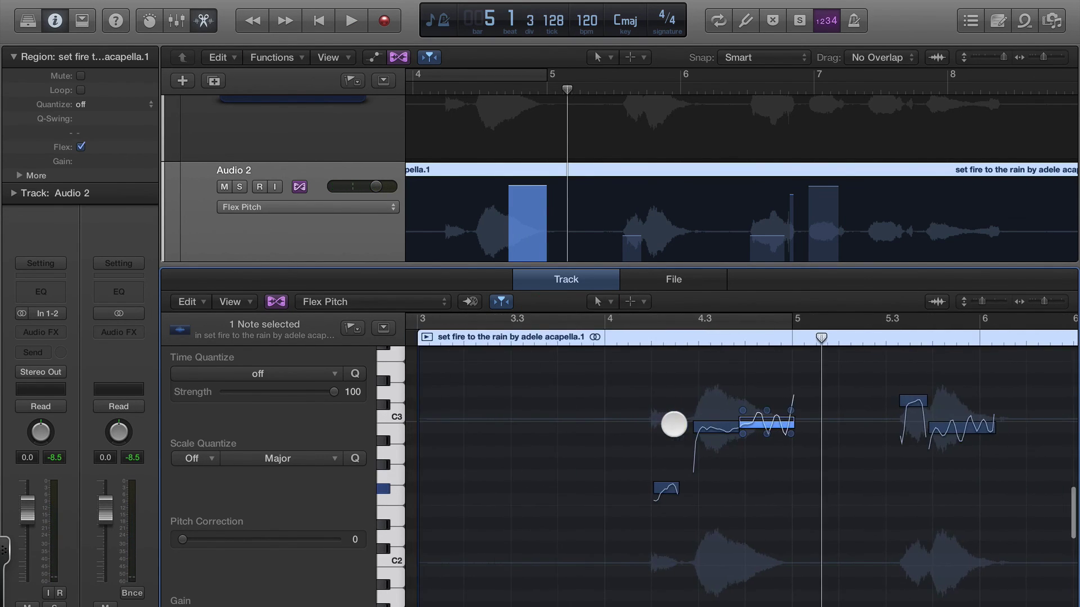